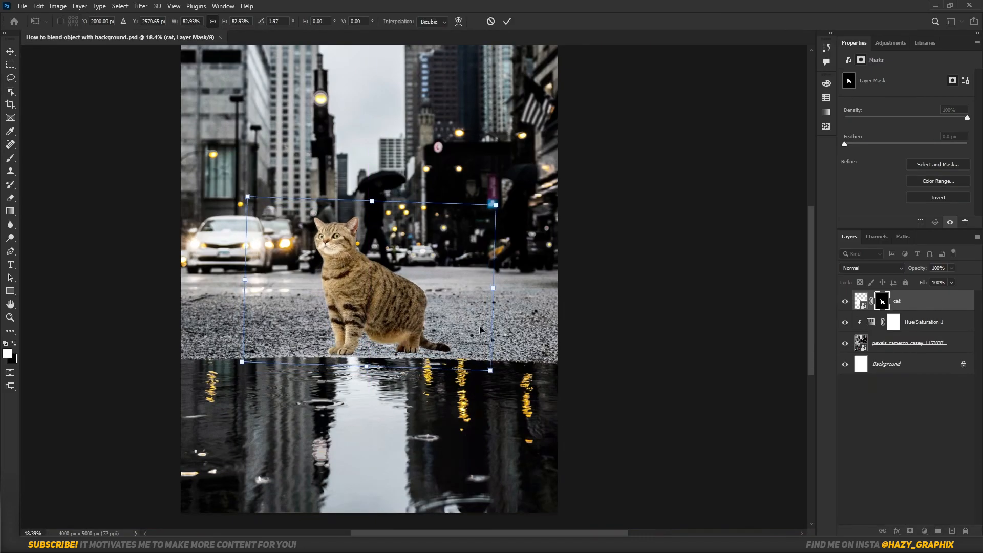
Apply the cat's transformation and rasterize the cat layer.
key(Return)
right_click(930, 300)
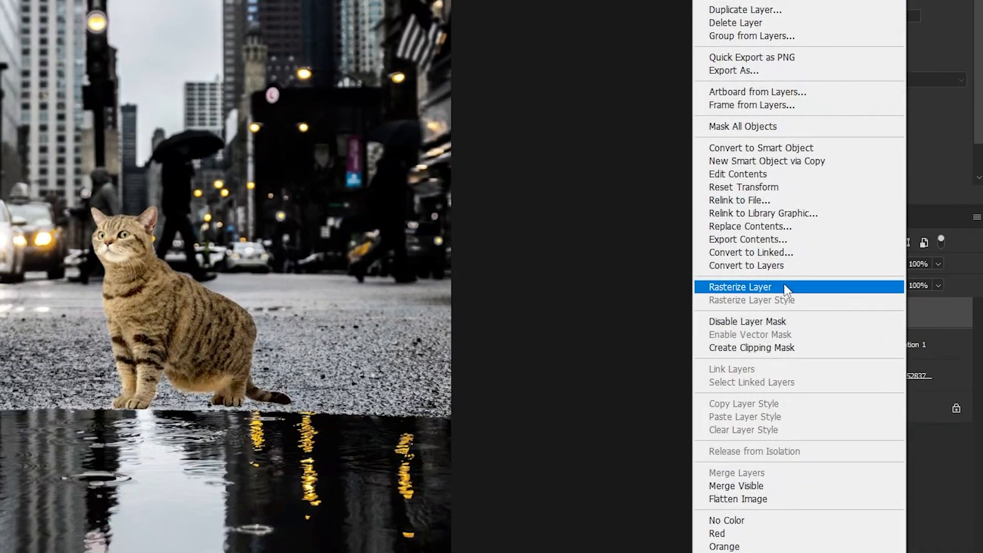
click(799, 287)
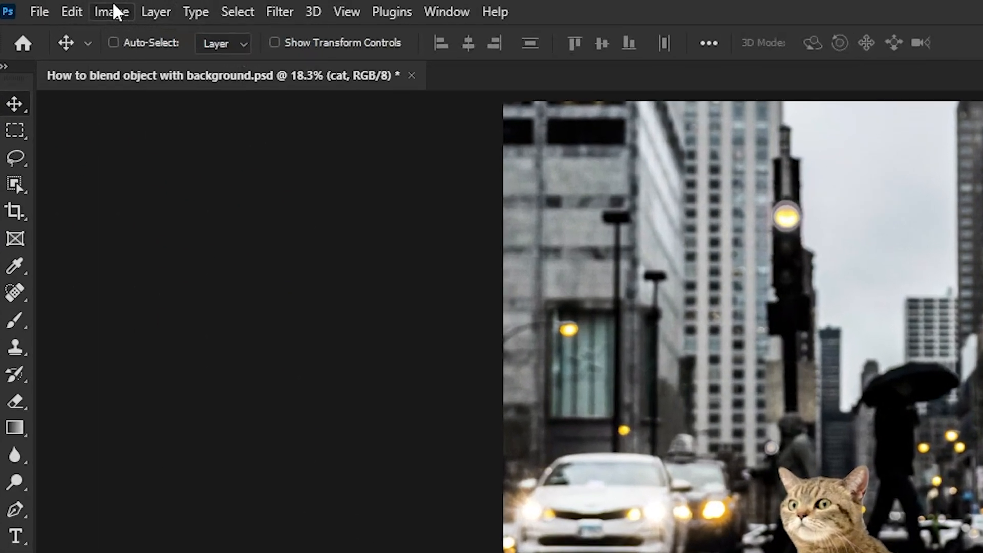
Start Match Color on the cat layer, using this document as source and the pexels-cameron-casey street photo as source layer.
click(59, 6)
mouse_move(82, 33)
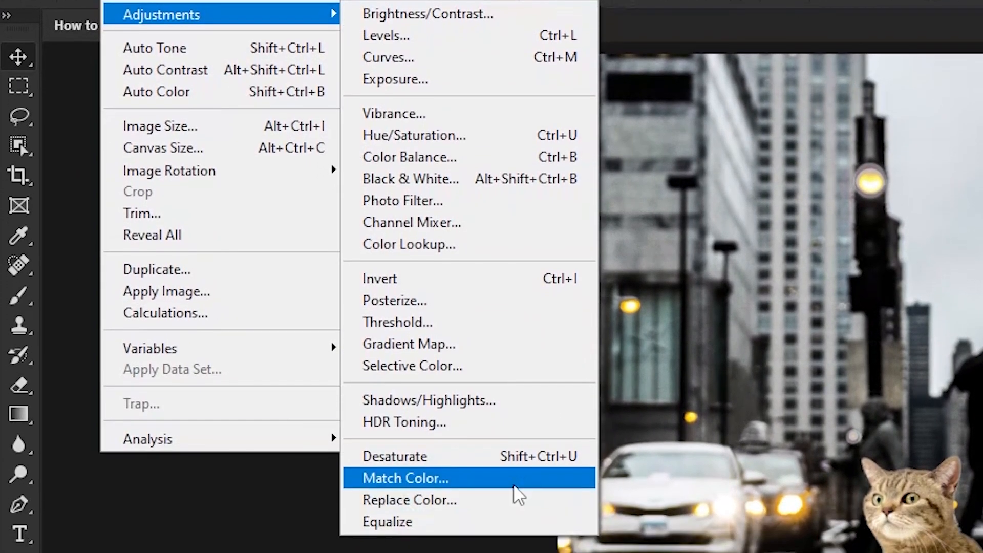
click(522, 532)
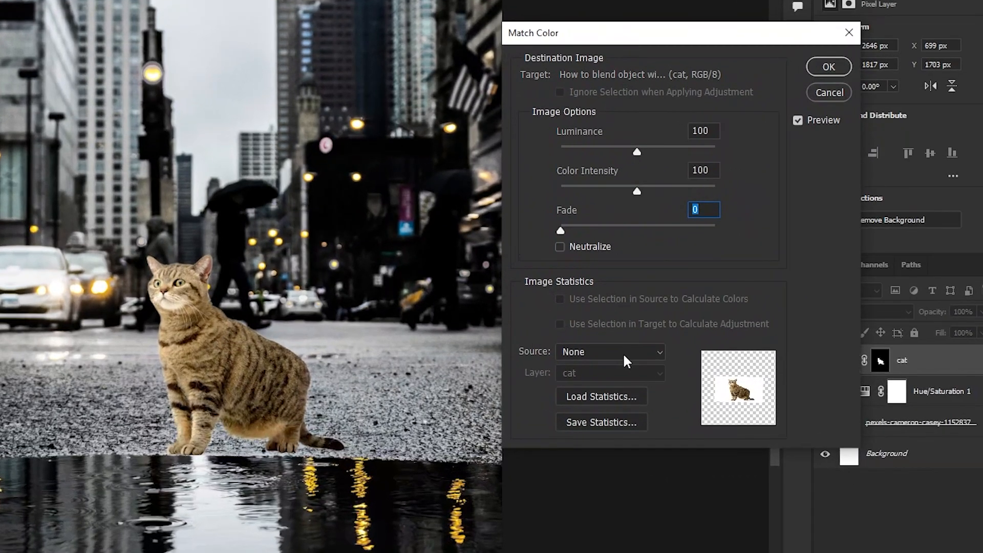
click(625, 361)
click(650, 377)
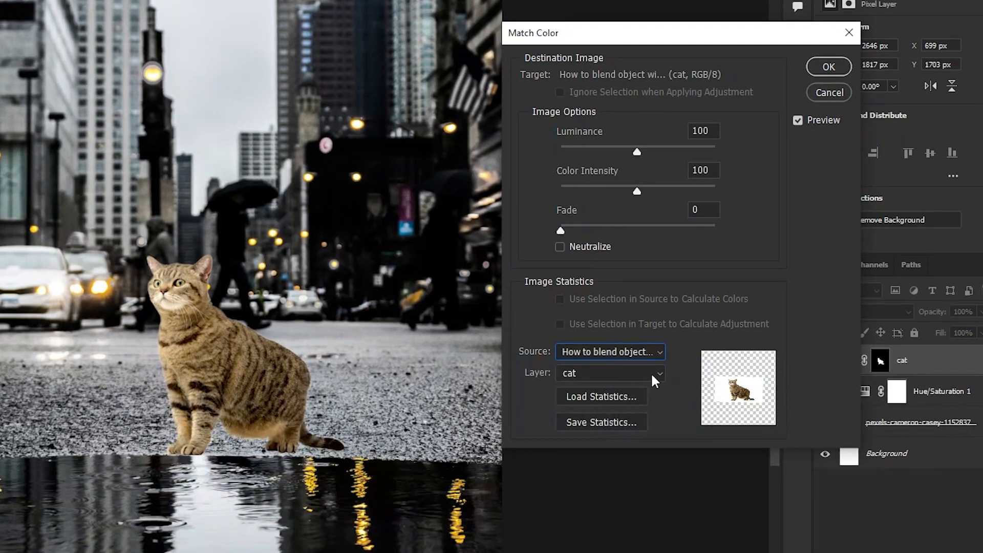
click(650, 373)
click(662, 428)
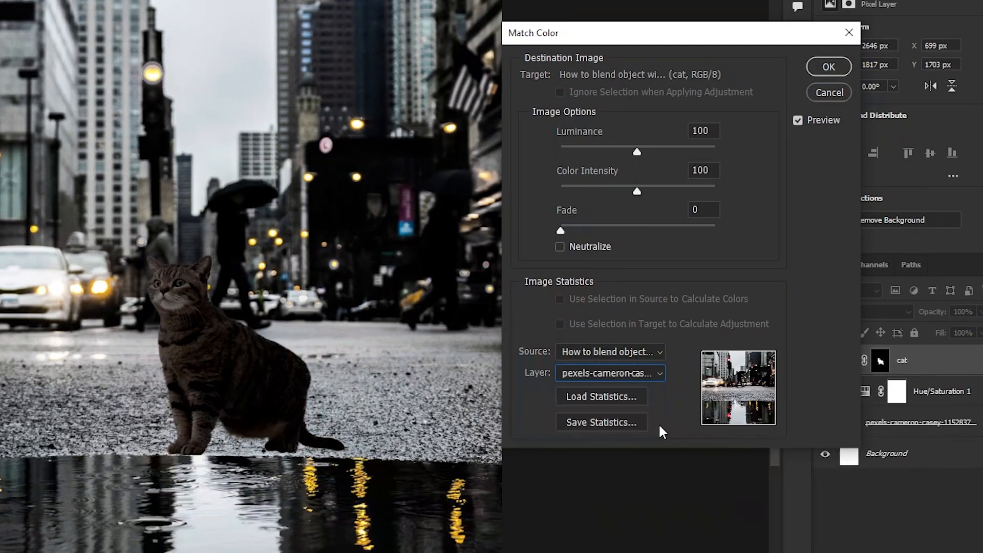
Enable Neutralize, set Fade to 28, and apply the colour match to the cat.
click(560, 247)
drag(560, 230, 619, 228)
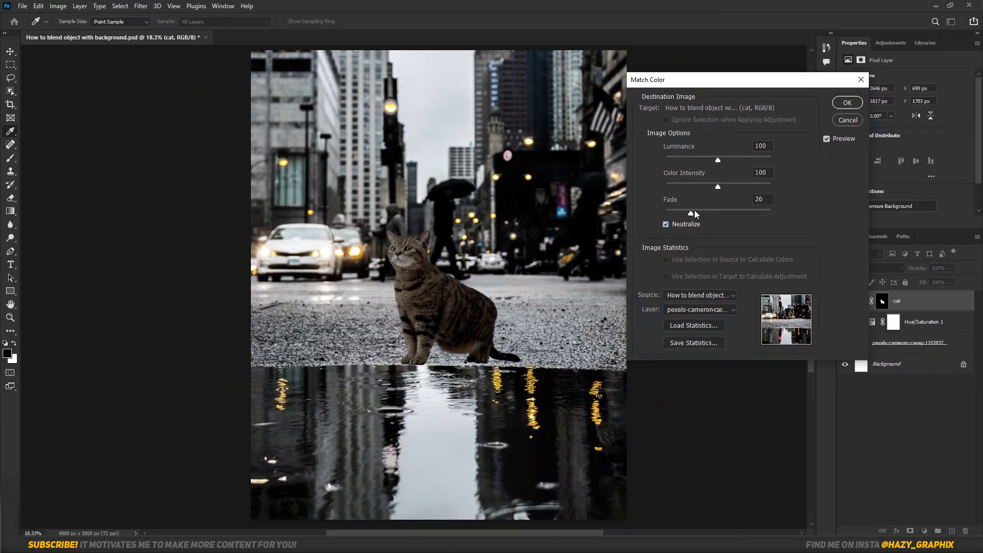
drag(705, 209, 697, 214)
click(846, 102)
key(v)
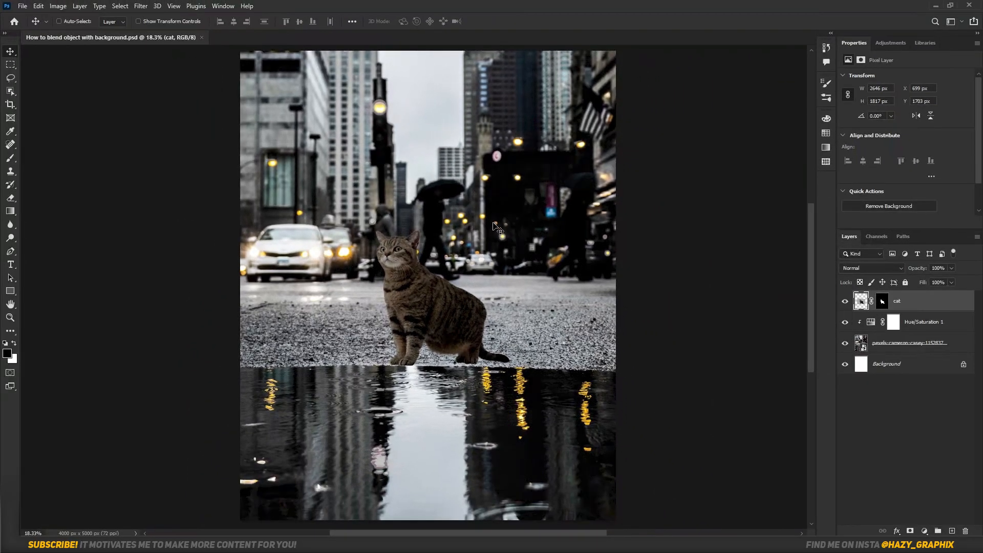
Add a white Solid Color fill layer above the cat and clip it to the cat layer.
click(924, 531)
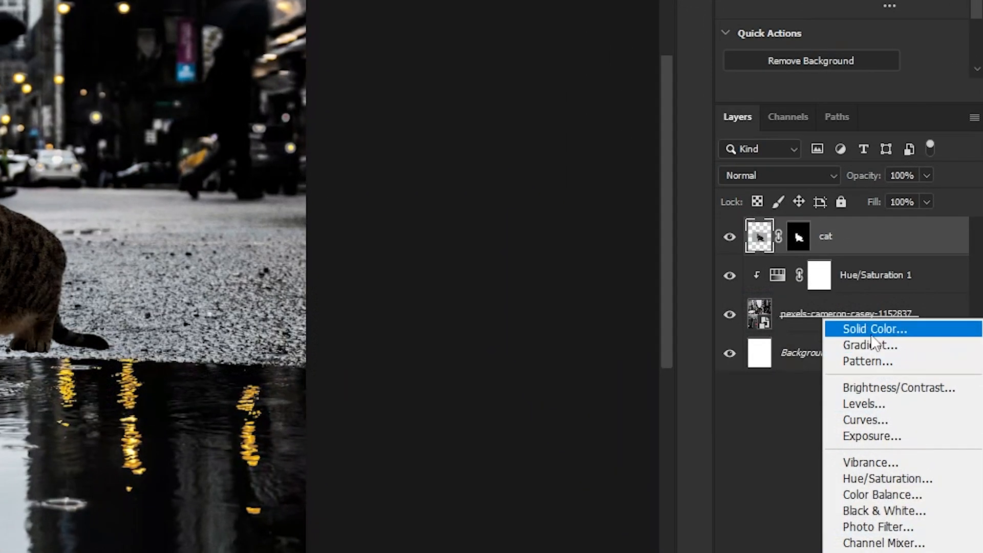
click(873, 330)
click(303, 130)
click(732, 121)
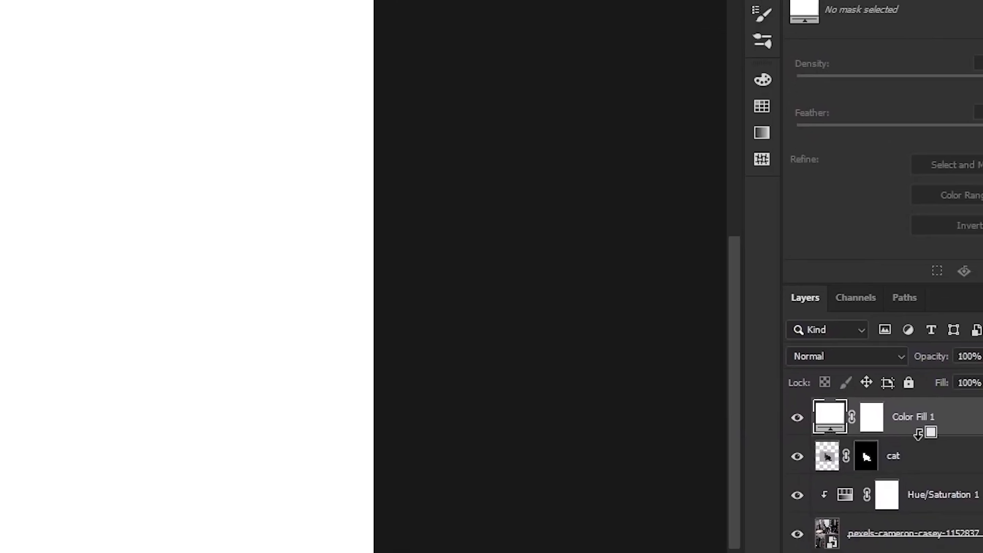
alt+click(918, 433)
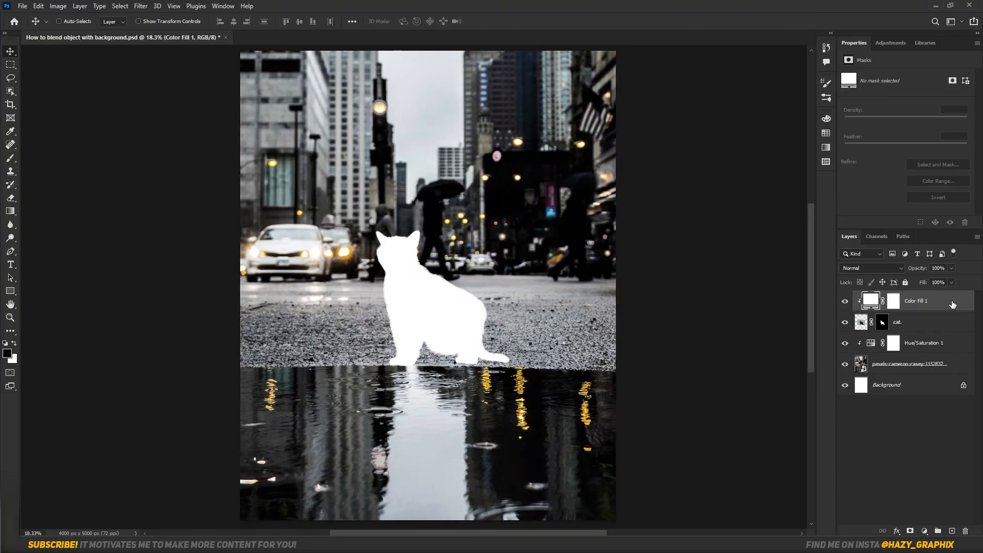
Split the white fill's Blend If black slider for the underlying layer, with the lower half at 10, and fine-tune the upper half.
double_click(952, 304)
drag(691, 266, 731, 264)
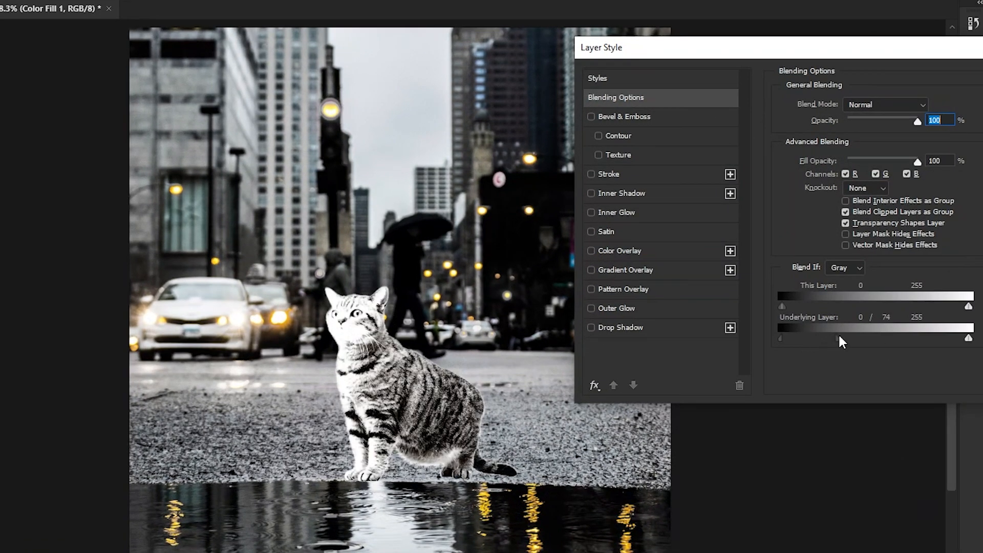
drag(836, 336, 858, 333)
drag(784, 336, 789, 333)
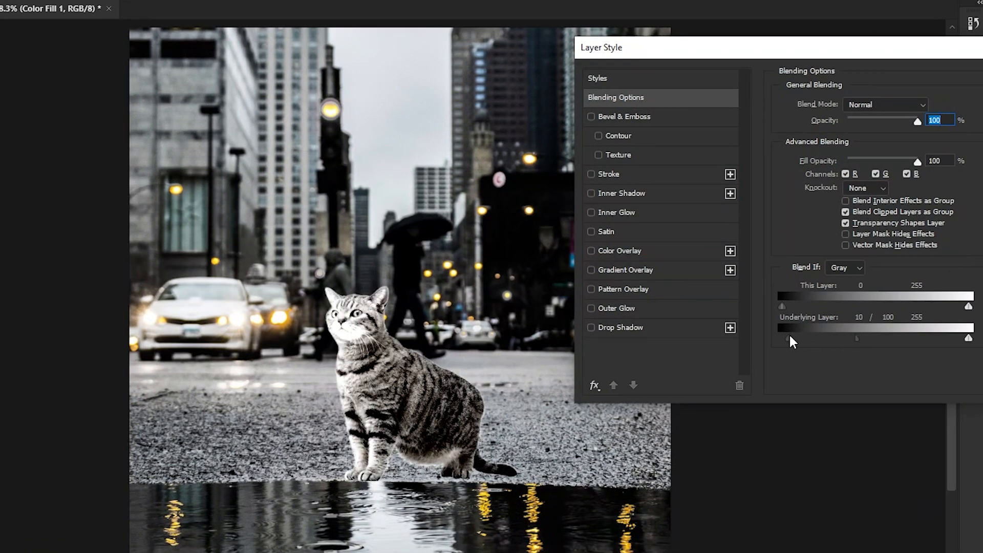
drag(857, 334, 840, 342)
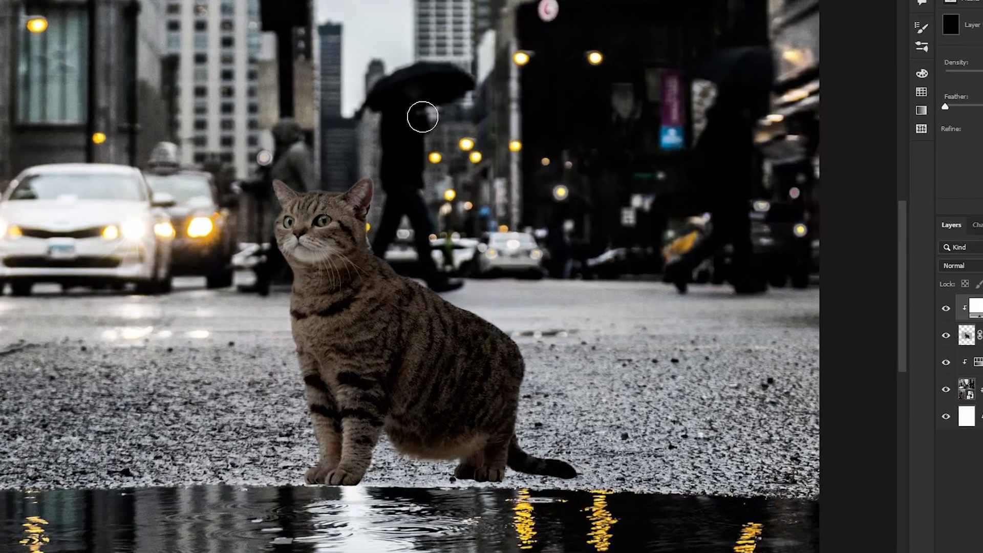
Paint highlights around the cat's head on the white fill's mask, using a soft round brush with 0% hardness.
right_click(422, 110)
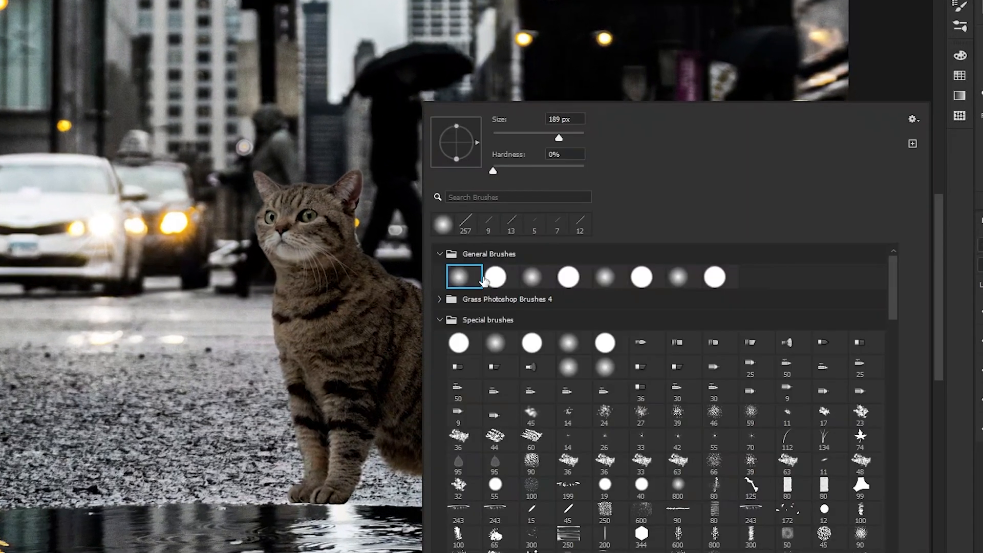
key(Return)
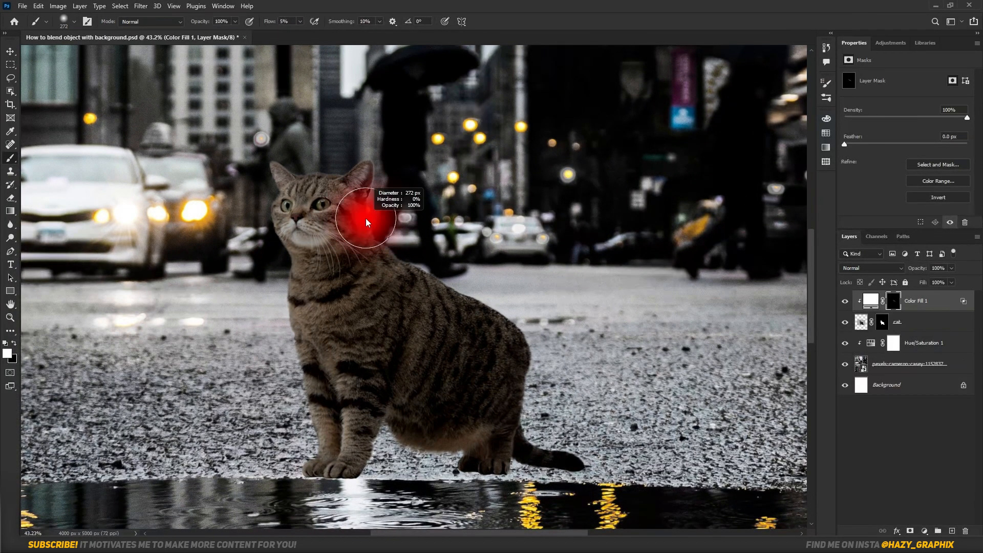
scroll(367, 215, up, 4)
mouse_move(294, 140)
mouse_down()
mouse_move(345, 206)
mouse_move(257, 177)
mouse_up()
scroll(283, 241, down, 2)
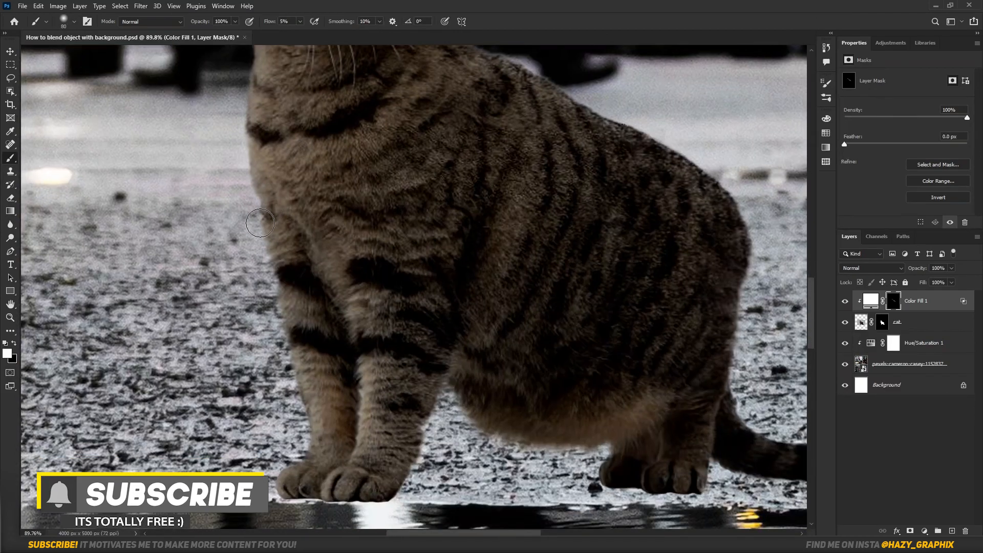
Paint highlights along the edges of the cat's front legs, tail and back on the white fill's mask.
scroll(269, 404, down, 4)
drag(289, 471, 264, 471)
scroll(279, 440, down, 4)
scroll(658, 434, up, 6)
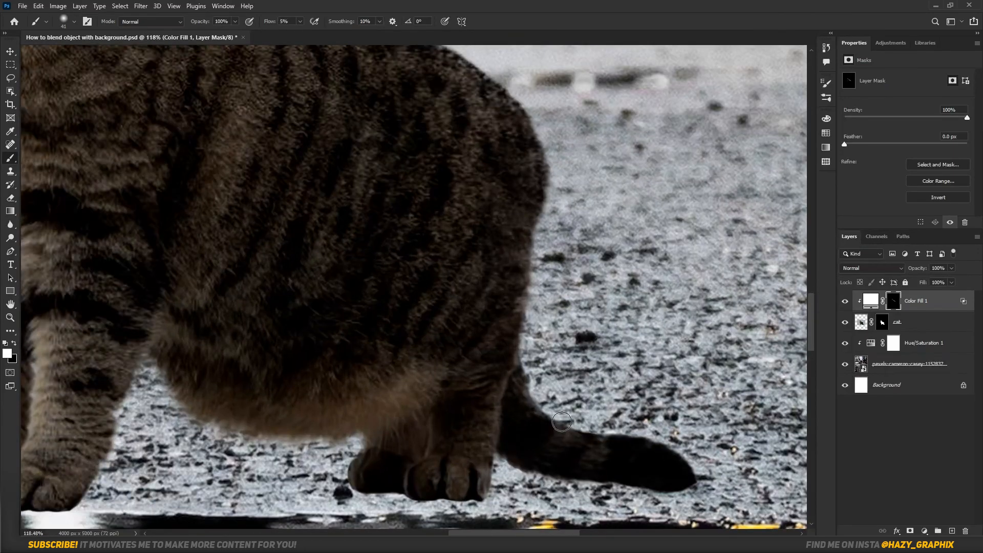
scroll(530, 380, down, 10)
scroll(541, 259, up, 4)
drag(533, 260, 542, 260)
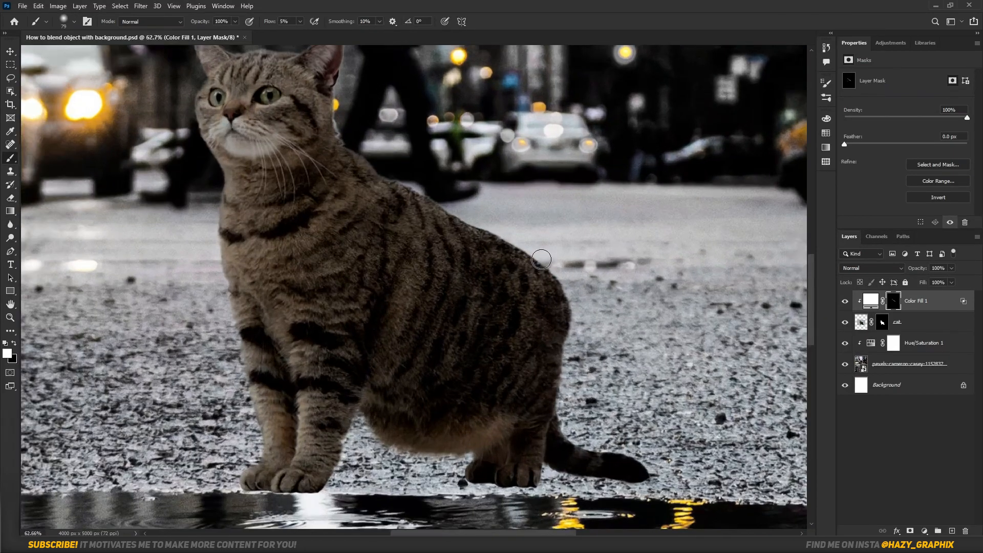
scroll(570, 341, down, 6)
Add an Exposure adjustment clipped to the cat, set Exposure to -20.00, and invert its mask to black.
click(924, 531)
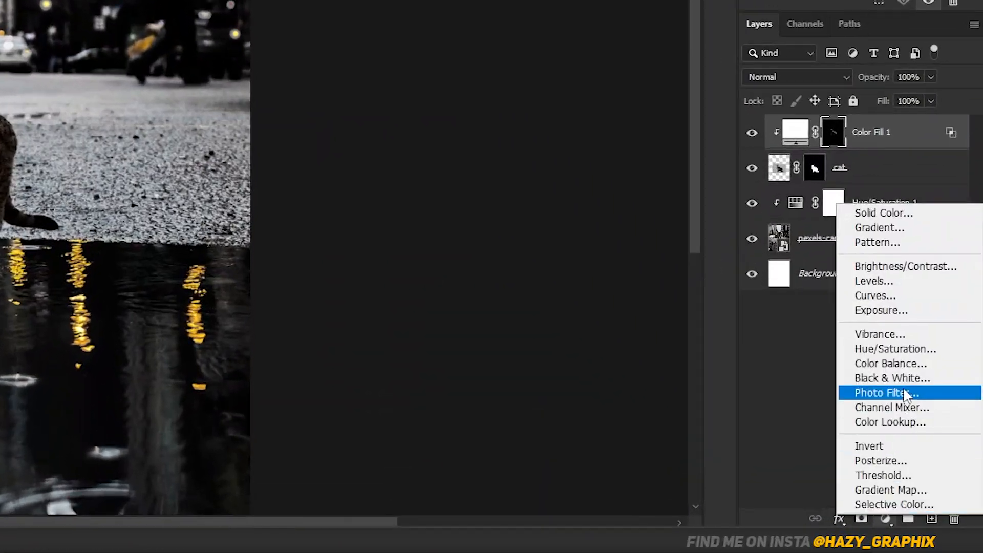
click(910, 310)
click(854, 283)
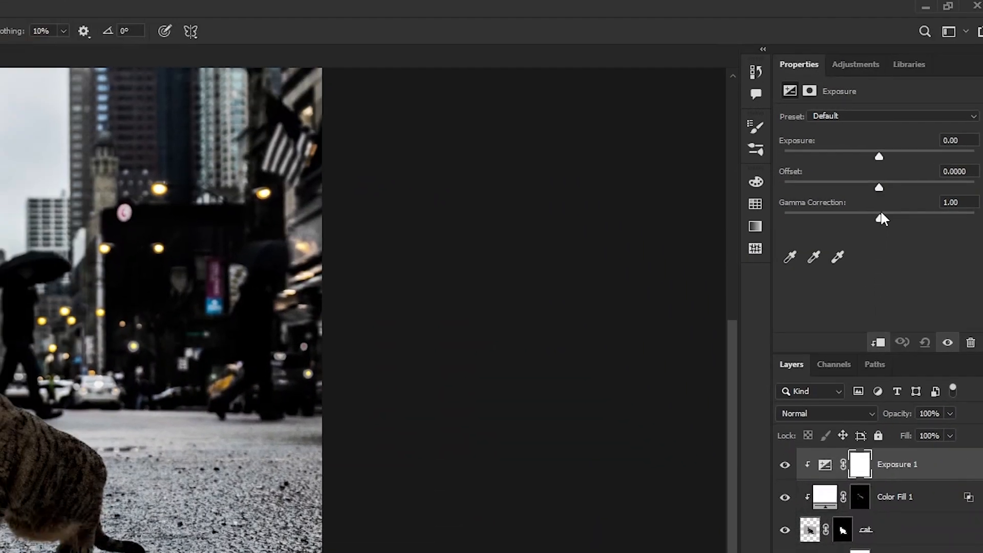
drag(879, 156, 783, 157)
key(ctrl+i)
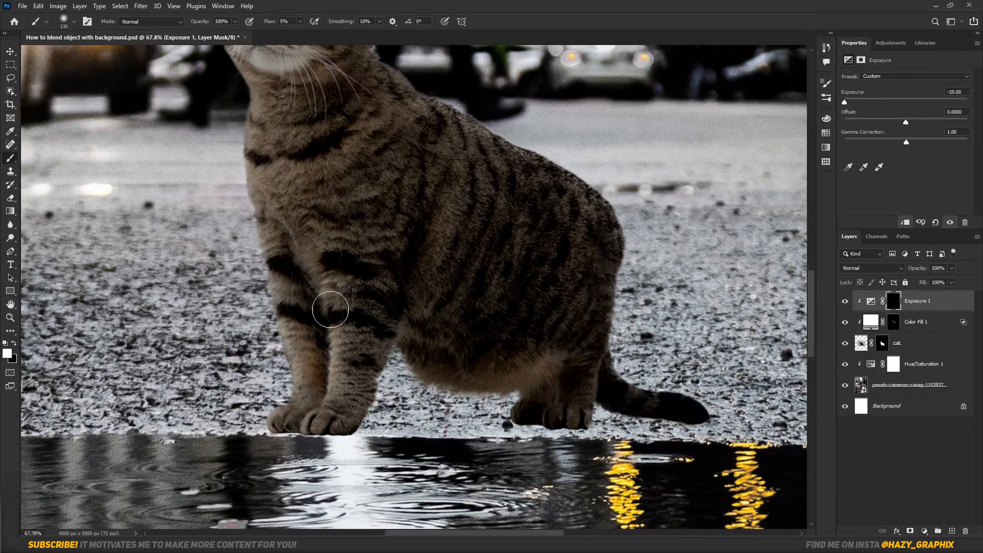
Paint shading onto the cat's front legs and hind paws on the Exposure 1 mask with a smaller soft brush.
key(bracketleft)
key(bracketleft)
drag(330, 309, 321, 421)
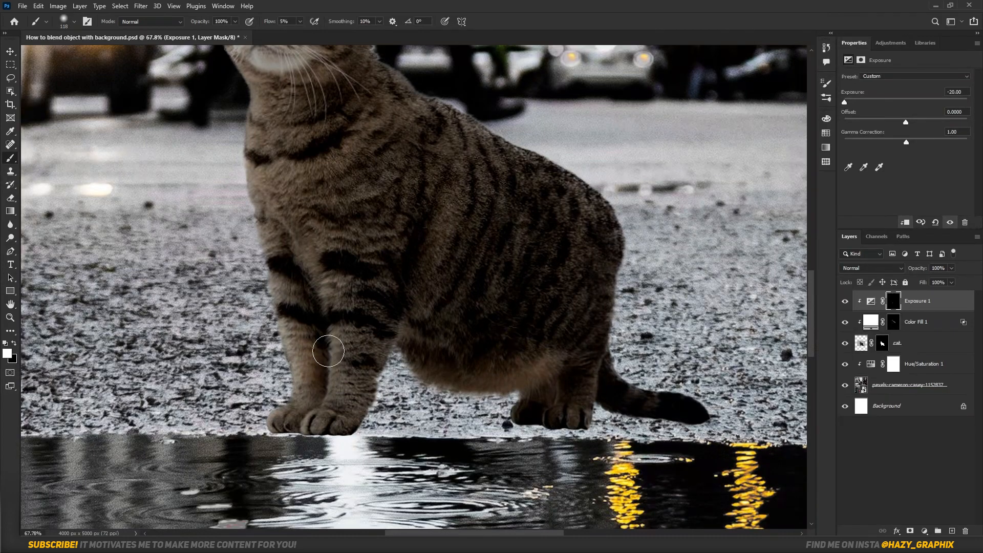
drag(584, 410, 594, 454)
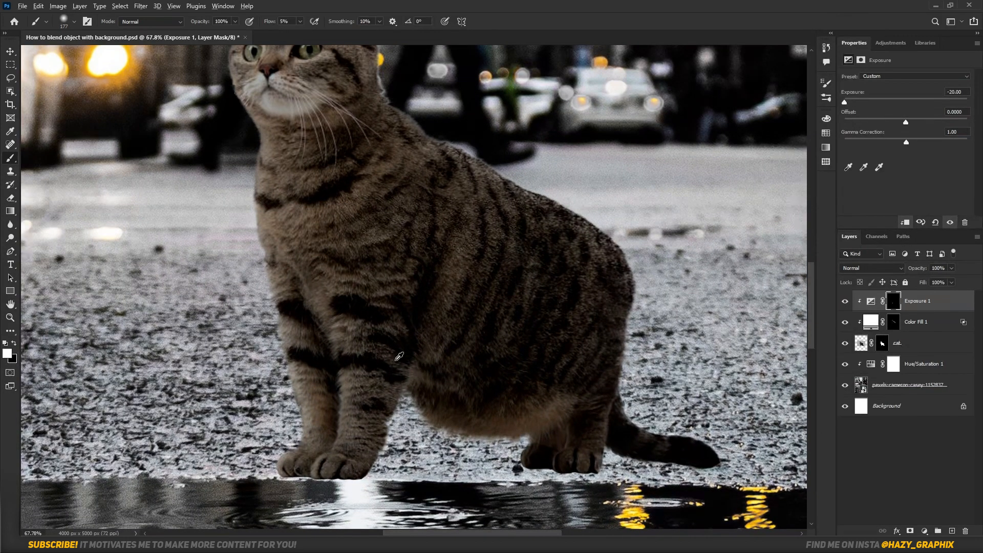
scroll(397, 361, down, 5)
Add a clipped Exposure adjustment above the street photo's Hue/Saturation layer, set Exposure to -20.00, and invert its mask.
click(901, 343)
scroll(532, 271, down, 2)
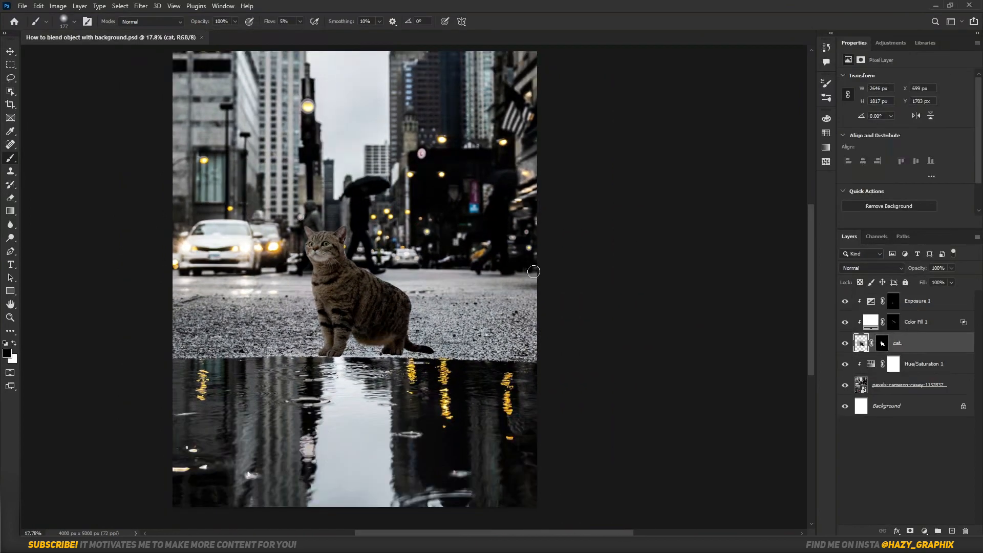
click(949, 363)
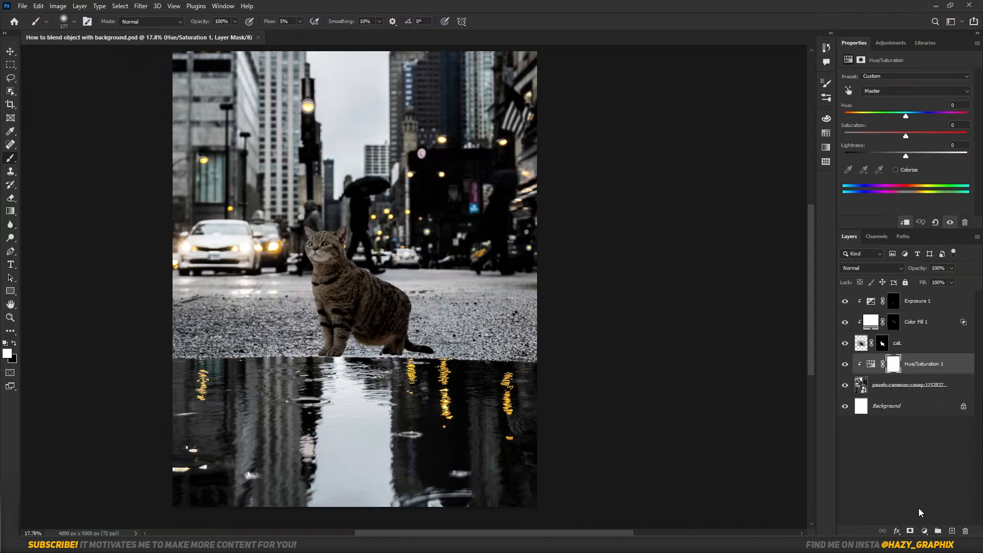
click(924, 531)
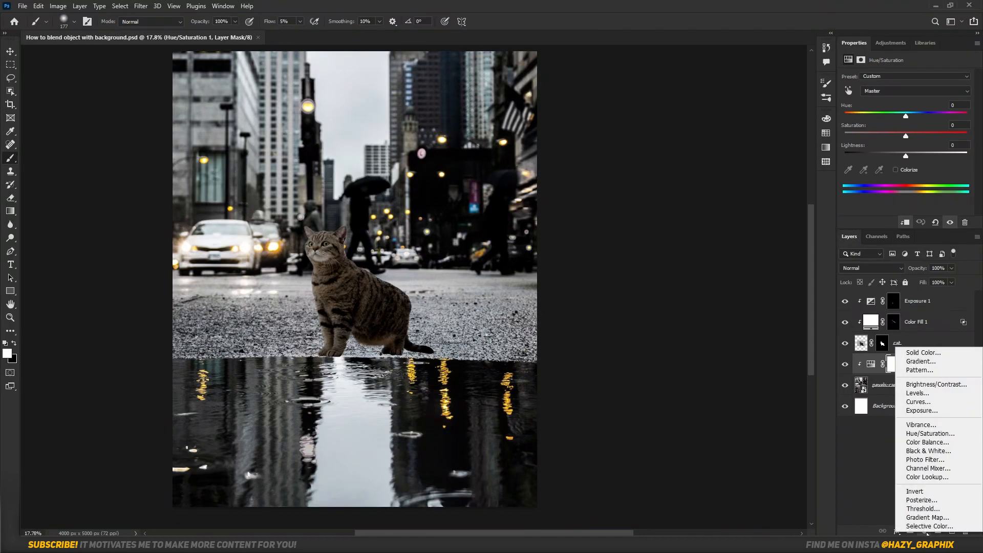
click(933, 410)
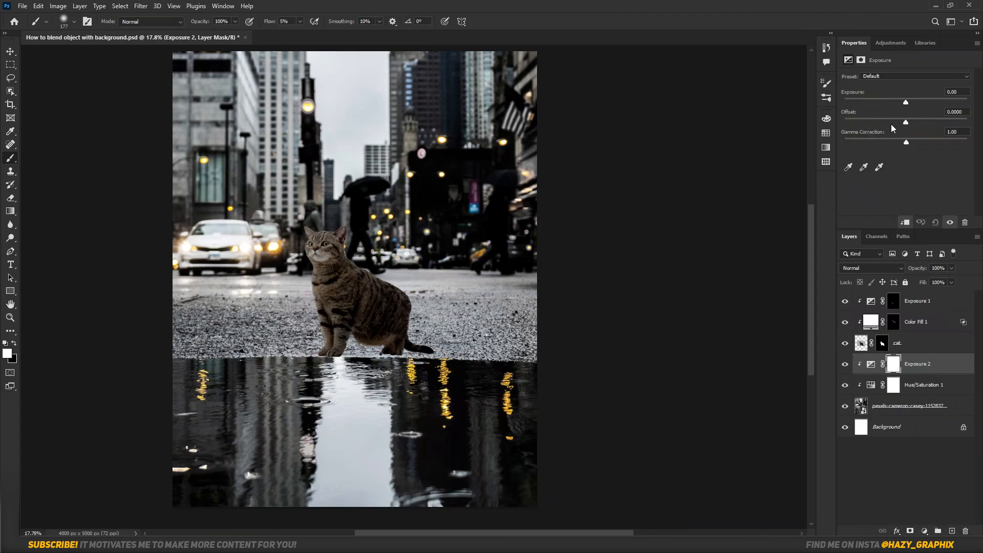
drag(887, 101, 880, 102)
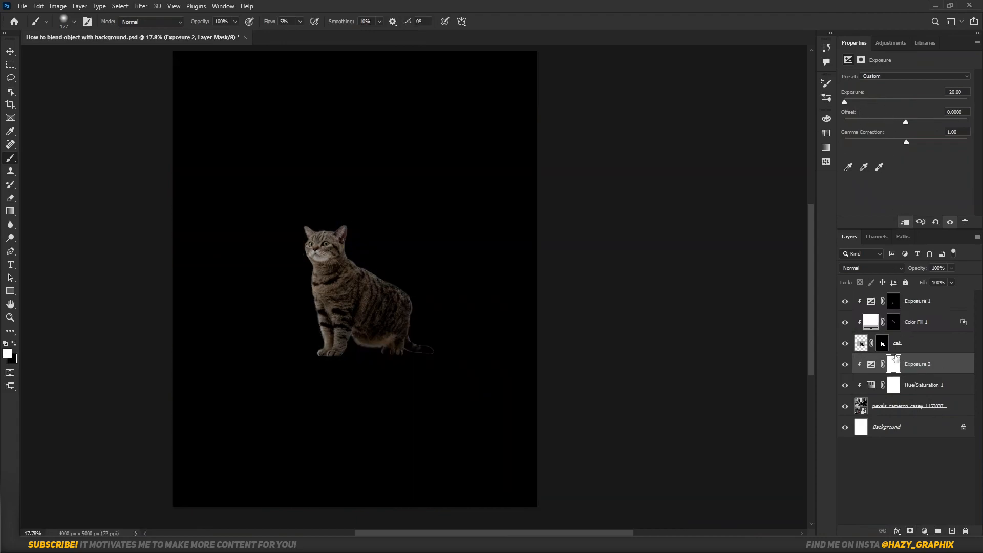
key(ctrl+i)
Paint a contact shadow on the ground beneath the cat's hind paws and tail on the Exposure 2 mask.
scroll(430, 360, up, 10)
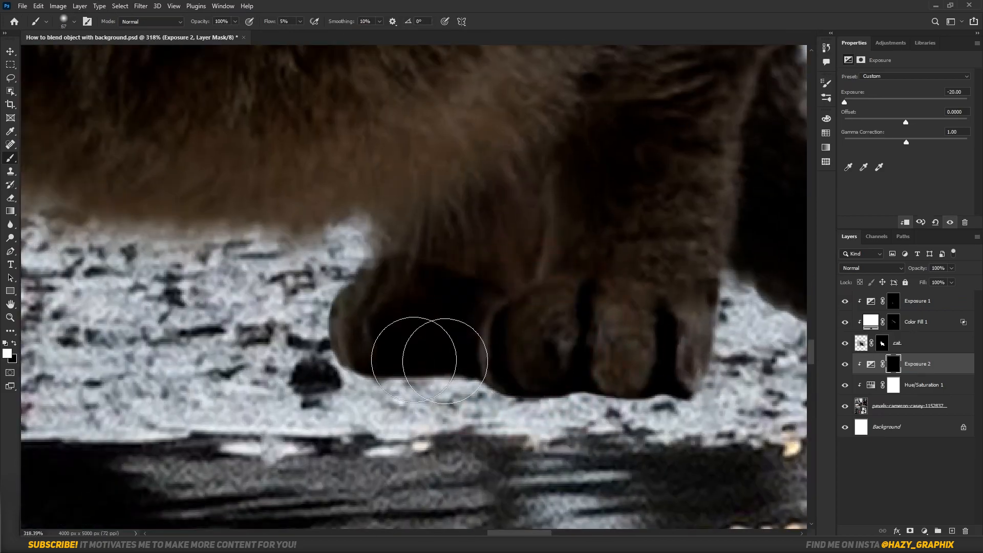
mouse_move(445, 361)
mouse_down()
mouse_move(652, 388)
mouse_move(376, 344)
mouse_move(528, 398)
mouse_move(594, 387)
mouse_up()
scroll(477, 345, down, 4)
scroll(650, 346, up, 3)
mouse_move(639, 353)
mouse_down()
mouse_move(573, 342)
mouse_move(663, 359)
mouse_move(450, 325)
mouse_up()
scroll(450, 325, down, 5)
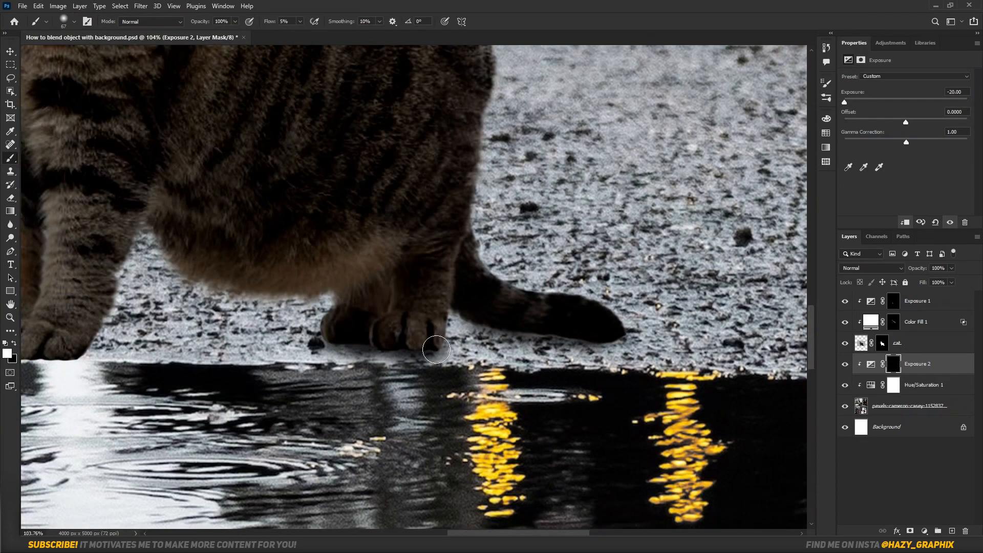
Extend the contact shadow beneath the front paws and belly, using a larger soft brush for the wider areas.
drag(278, 338, 213, 340)
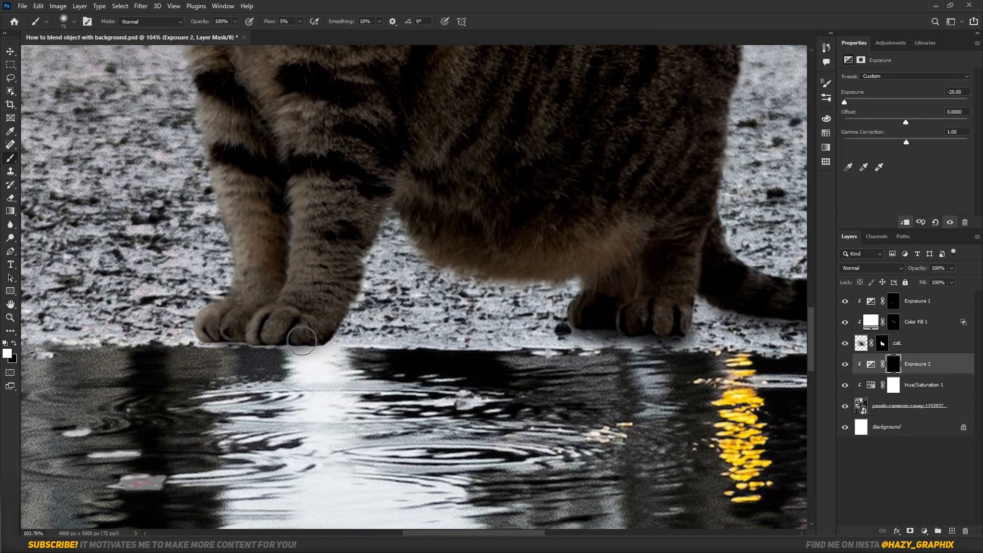
drag(289, 347, 324, 349)
drag(423, 342, 456, 342)
drag(344, 365, 329, 363)
mouse_move(685, 361)
mouse_down()
mouse_move(584, 350)
mouse_move(667, 367)
mouse_up()
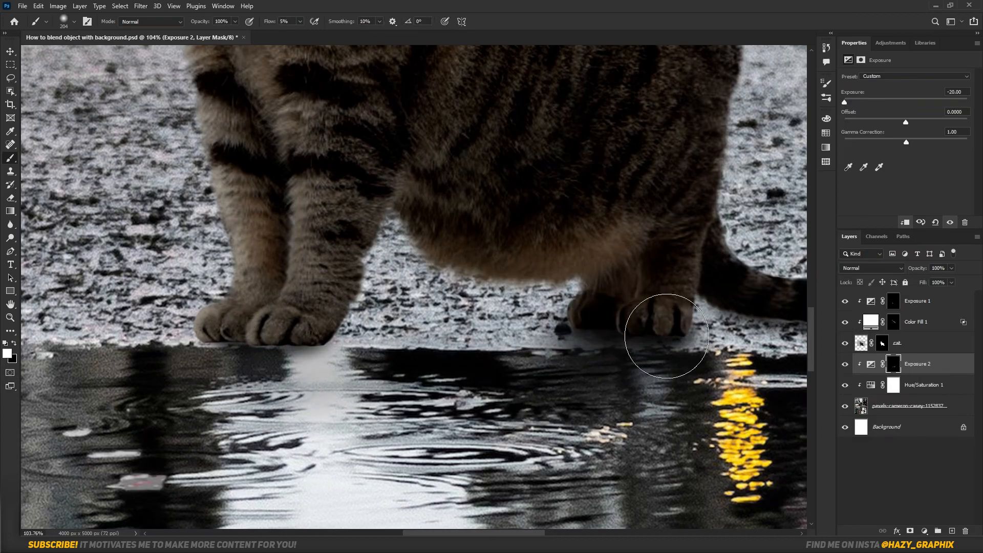
Darken the contact shadow right at the edge of the front paws and toggle the Exposure 2 layer's visibility to compare.
scroll(308, 367, up, 3)
scroll(309, 367, up, 3)
mouse_move(311, 345)
mouse_down()
mouse_move(238, 345)
mouse_move(525, 350)
mouse_up()
scroll(345, 346, down, 15)
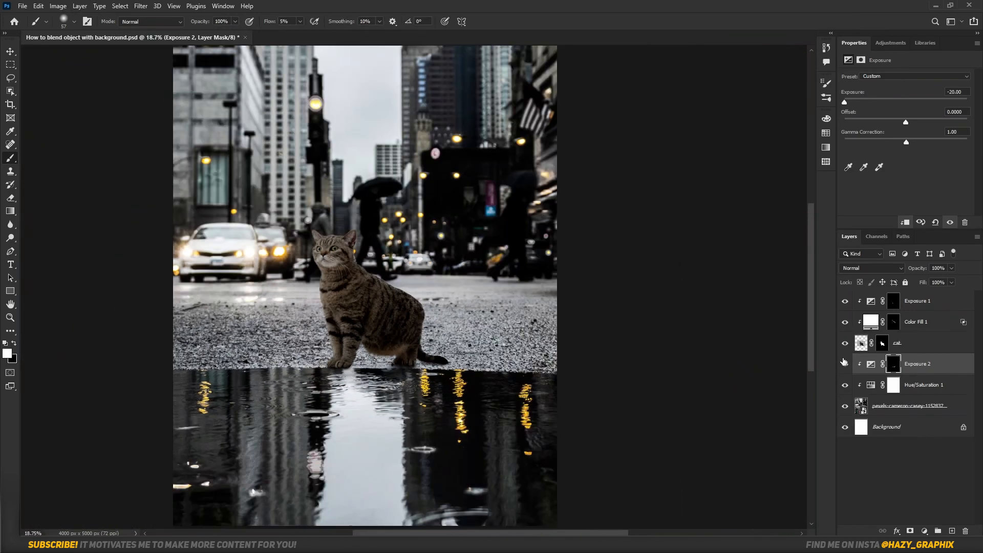
click(844, 363)
click(844, 362)
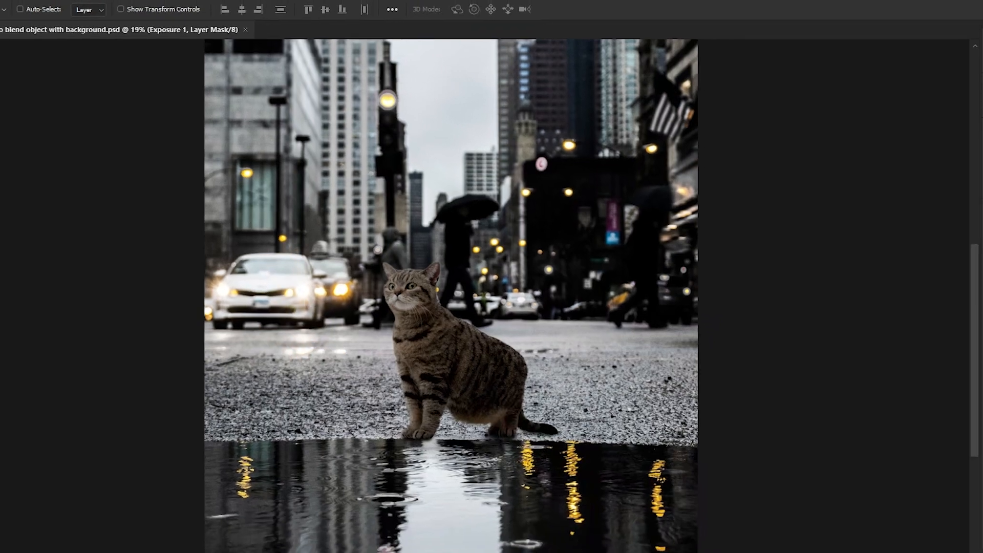
Add a Solid Color fill layer in orange #ff6600 above Exposure 1 and clip it to the cat.
click(924, 531)
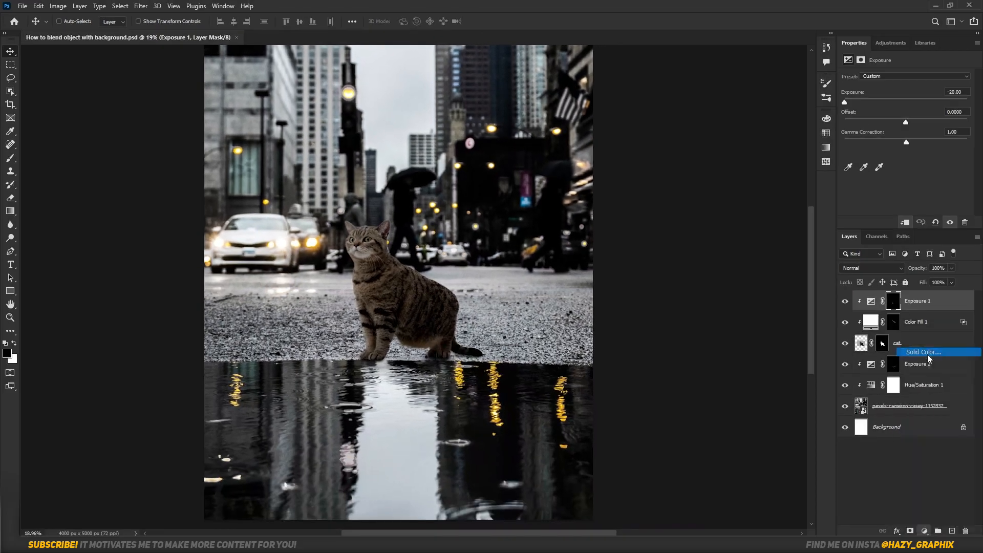
click(927, 353)
mouse_move(670, 237)
mouse_down()
mouse_move(681, 153)
mouse_move(711, 105)
mouse_up()
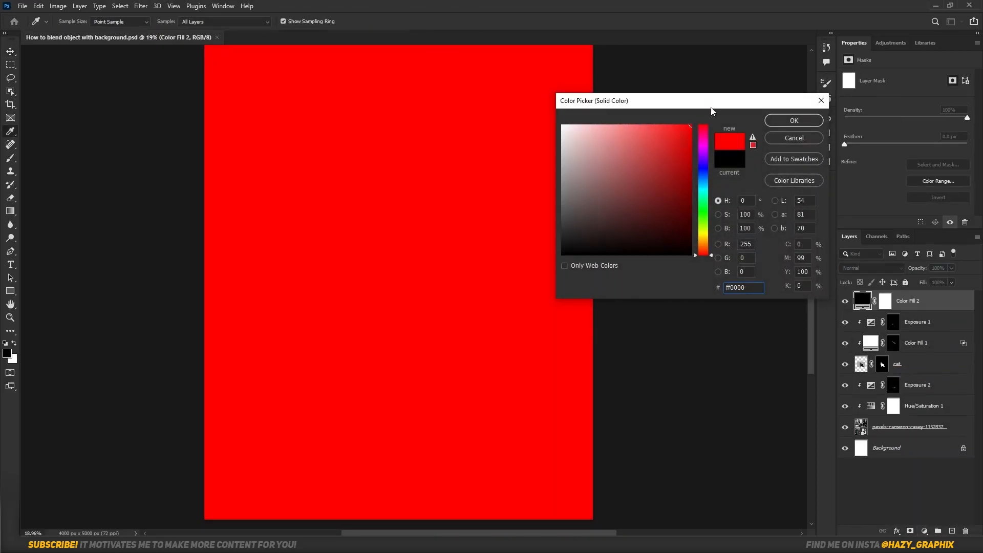
click(707, 246)
drag(710, 239, 710, 250)
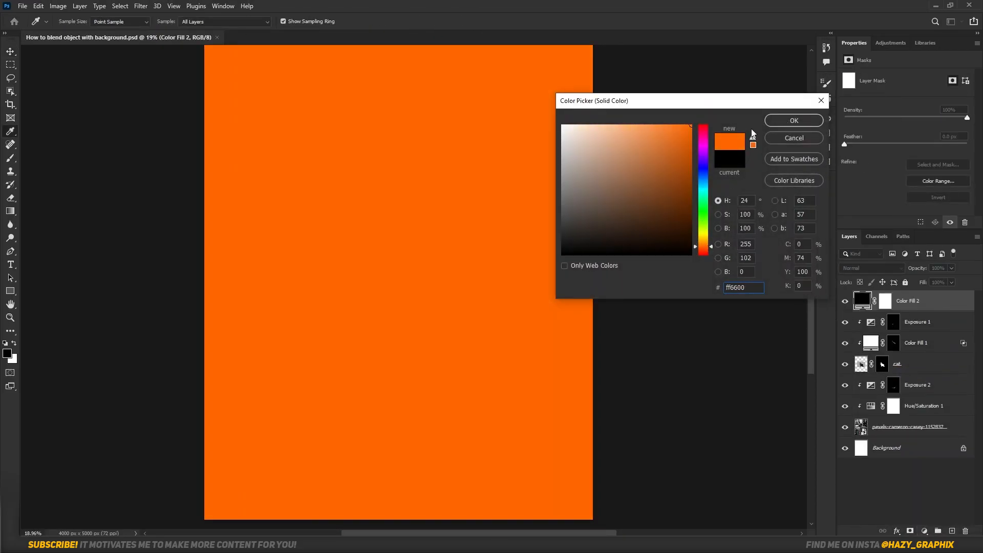
click(788, 121)
alt+click(882, 293)
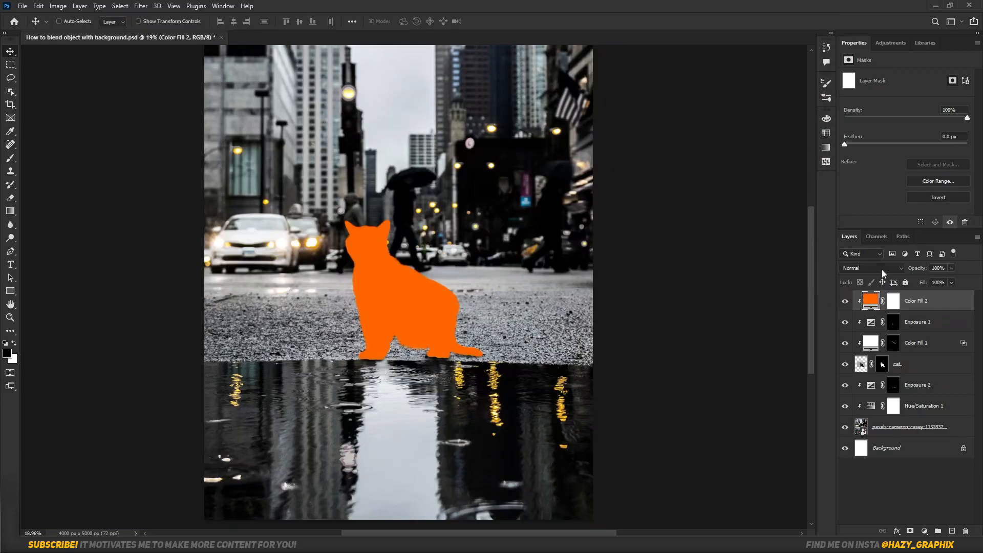
Set the orange fill to Linear Dodge (Add) and use the underlying layer's Blend If slider to fade it from dark fur tones.
click(871, 268)
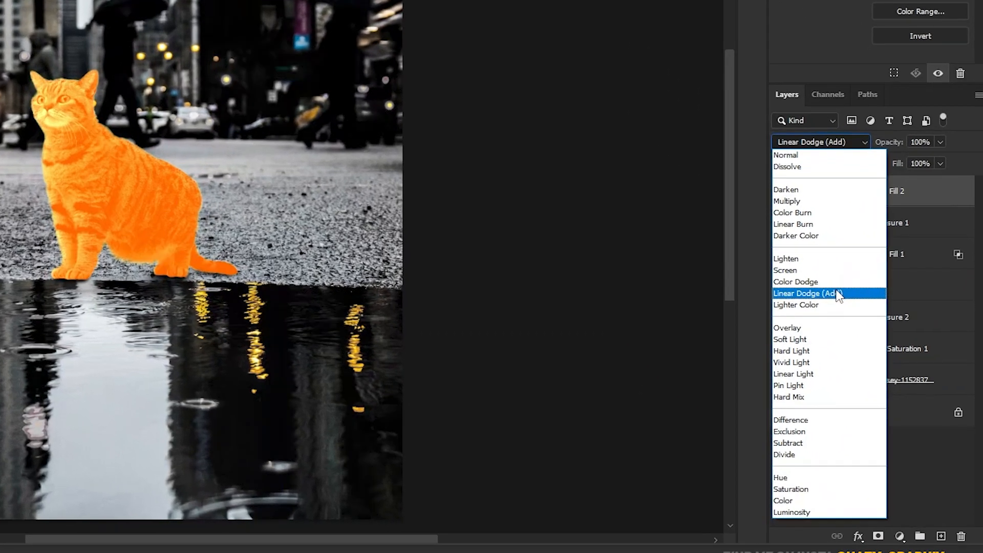
click(836, 291)
double_click(928, 193)
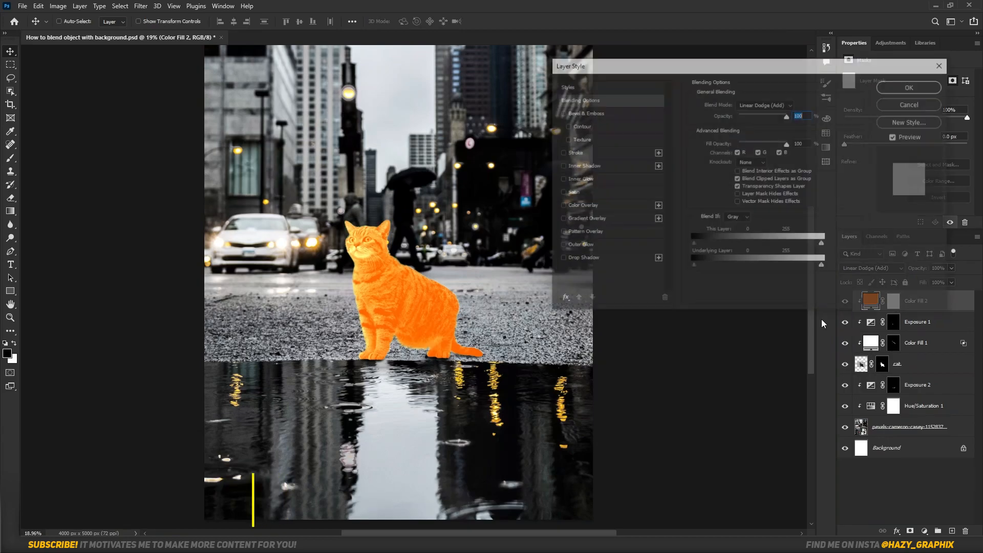
drag(728, 261, 761, 267)
click(914, 88)
Invert the orange fill's mask and paint warm rim highlights with a soft white brush along the cat's headlight-facing ear, face, chest and front legs.
key(ctrl+i)
key(b)
key(x)
scroll(352, 274, up, 7)
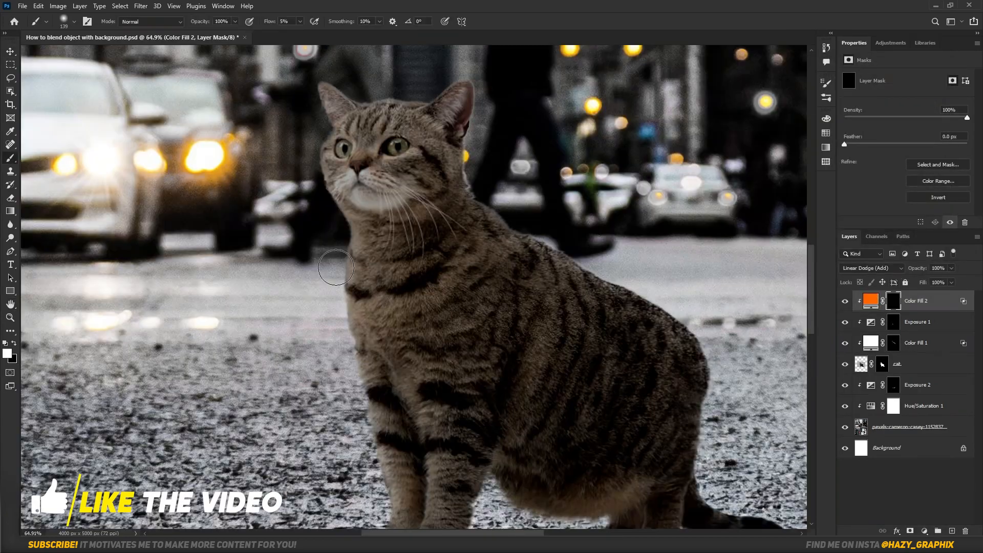
drag(319, 116, 318, 189)
scroll(325, 210, up, 11)
drag(338, 231, 318, 232)
drag(358, 445, 318, 256)
drag(333, 169, 333, 339)
mouse_move(323, 314)
mouse_down()
mouse_move(314, 314)
mouse_move(298, 243)
mouse_up()
drag(338, 512, 325, 274)
drag(348, 454, 366, 272)
drag(426, 493, 455, 337)
scroll(432, 358, down, 17)
scroll(418, 110, up, 15)
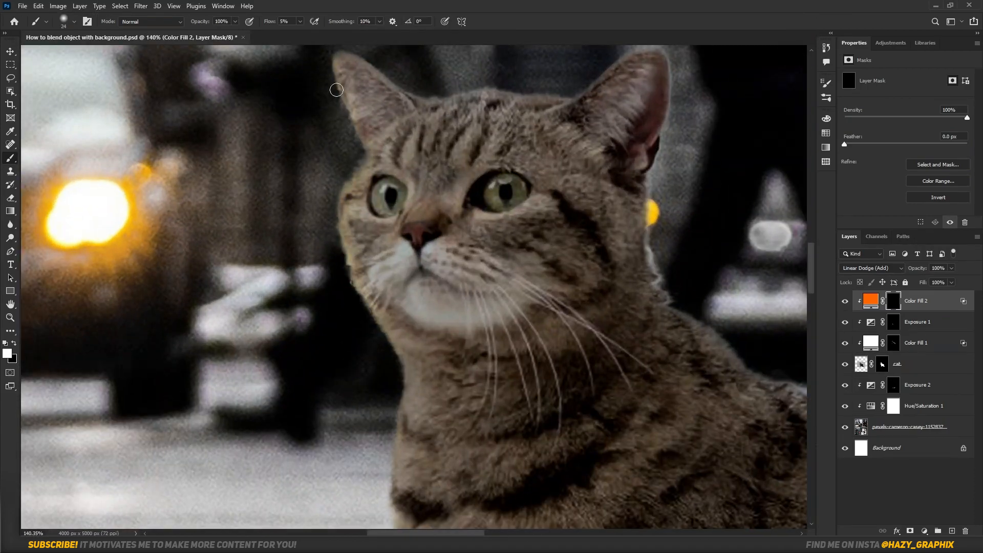
scroll(365, 305, down, 10)
scroll(353, 200, up, 8)
scroll(444, 291, down, 9)
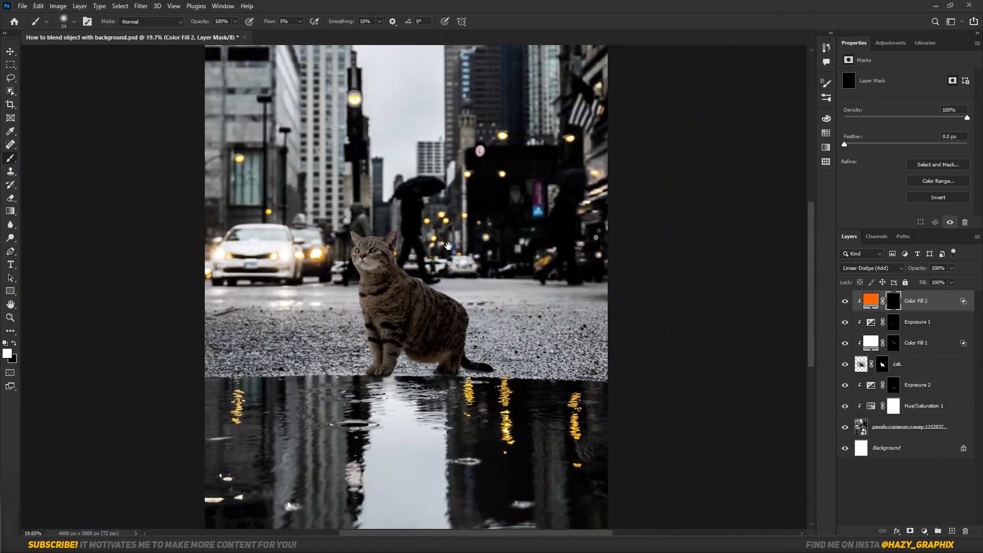
scroll(444, 292, up, 1)
Duplicate the cat layer and place the copy directly beneath the original in the layer stack.
key(v)
click(964, 367)
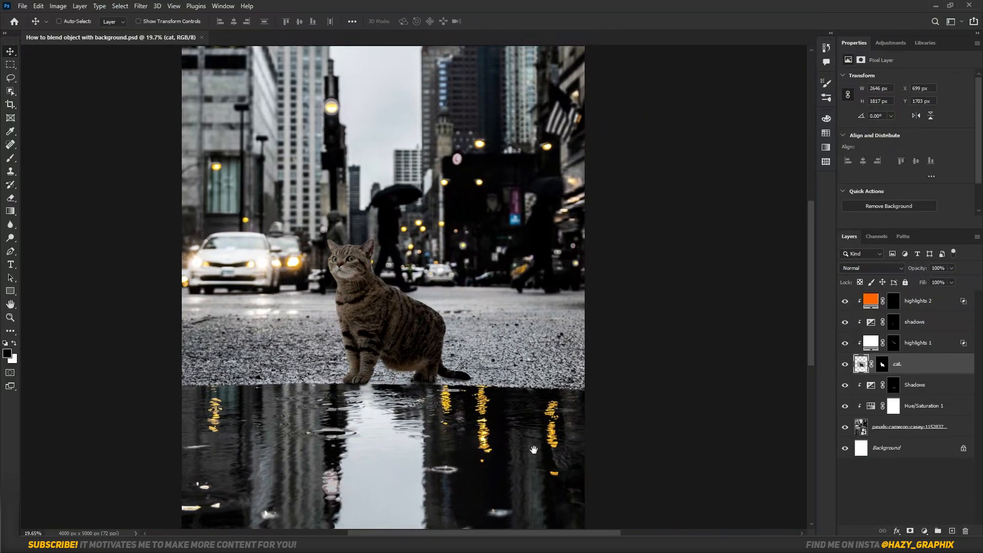
scroll(534, 449, down, 1)
drag(927, 365, 927, 376)
Flip the cat copy vertically and move it down into the puddle so its paws meet the original's paws.
key(ctrl+t)
right_click(412, 336)
click(423, 330)
drag(418, 283, 420, 408)
key(Return)
scroll(421, 362, up, 10)
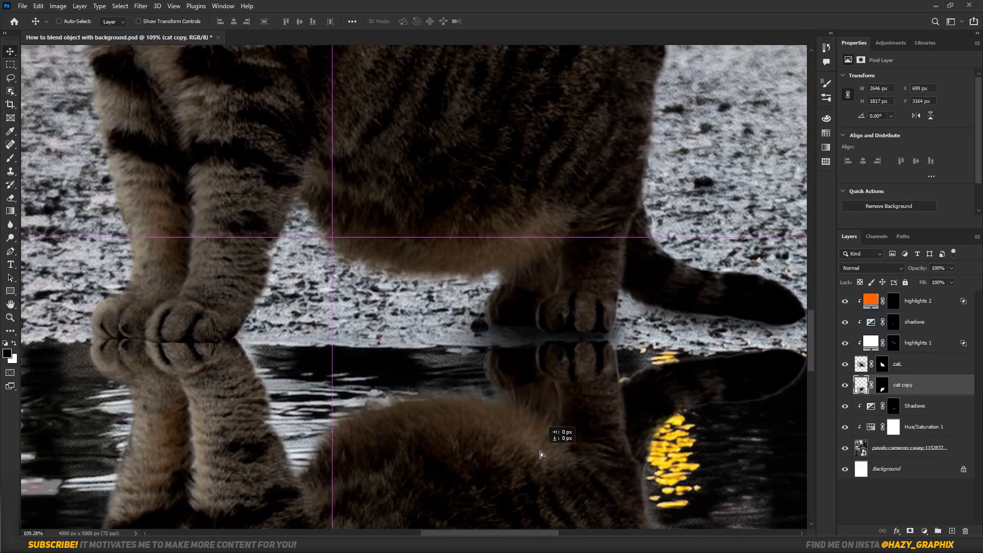
drag(542, 459, 541, 451)
scroll(448, 372, down, 10)
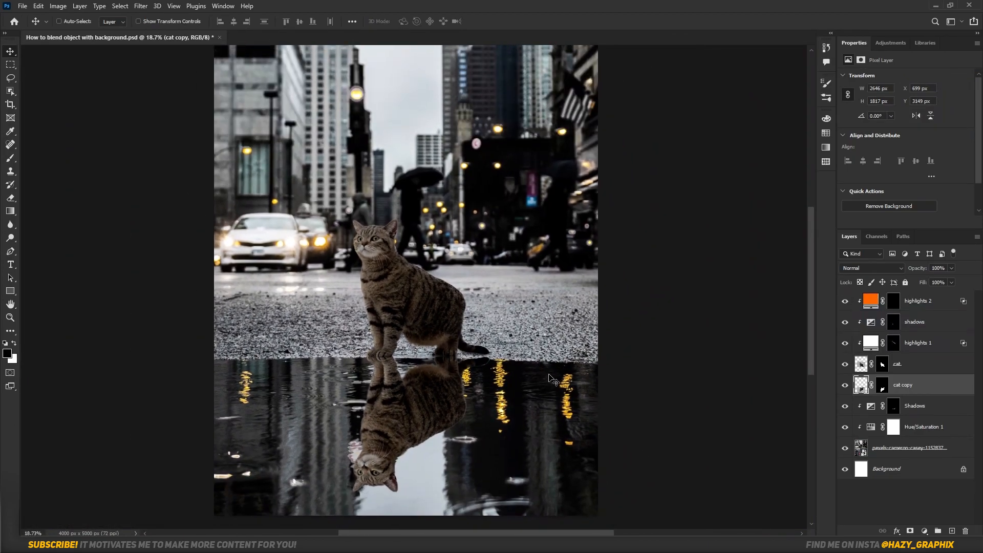
Clip a Levels adjustment with white output 109 to the Reflection layer, plus a Hue/Saturation adjustment with Saturation -8.
click(924, 531)
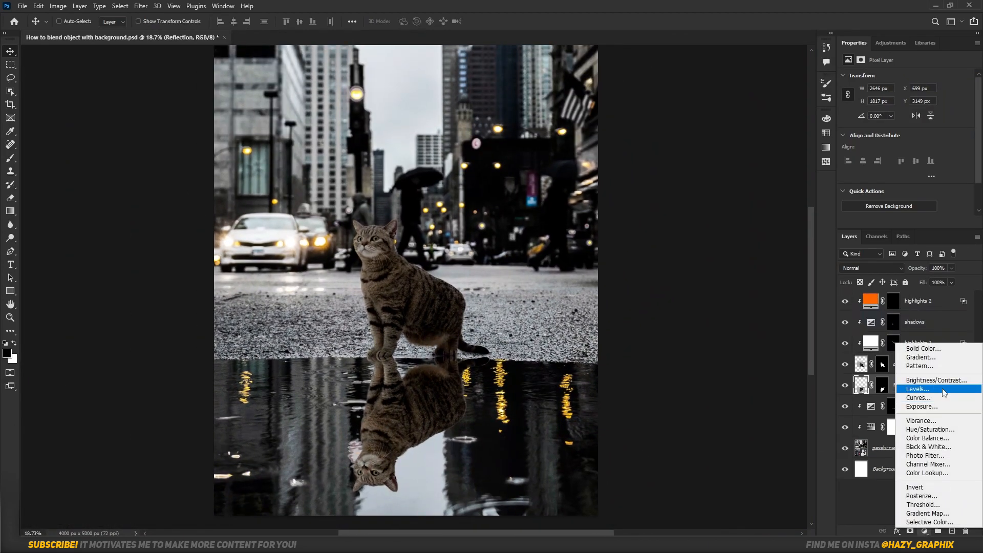
click(936, 392)
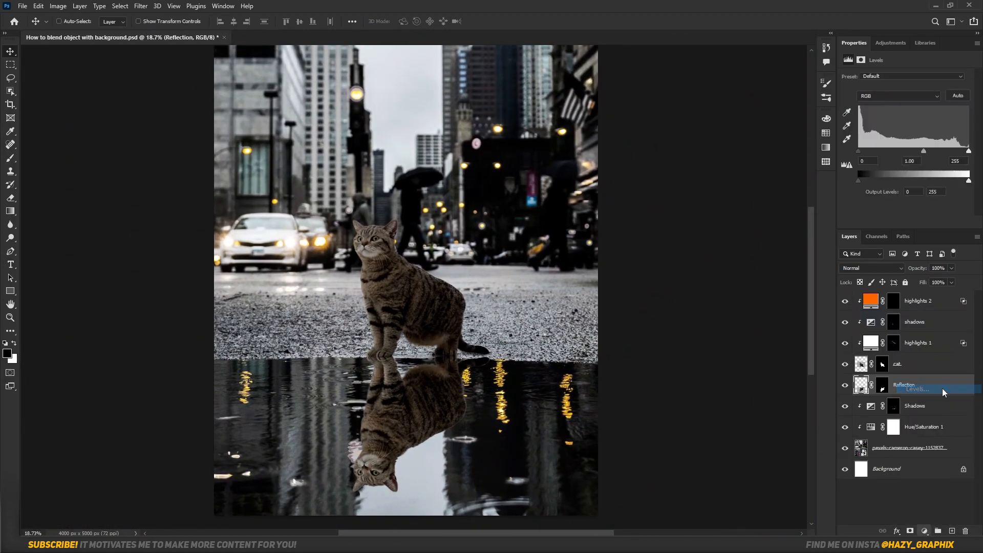
drag(958, 185, 906, 196)
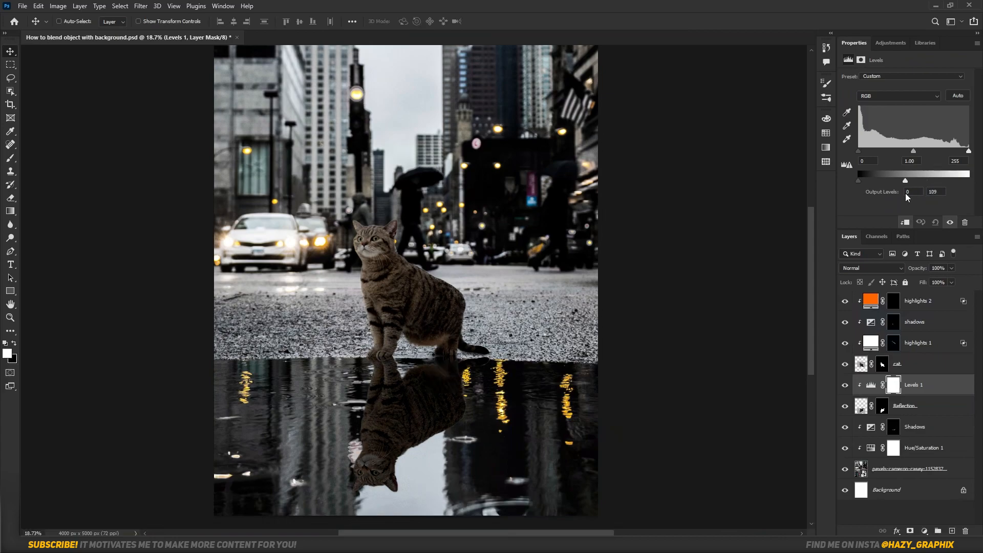
click(924, 531)
click(916, 429)
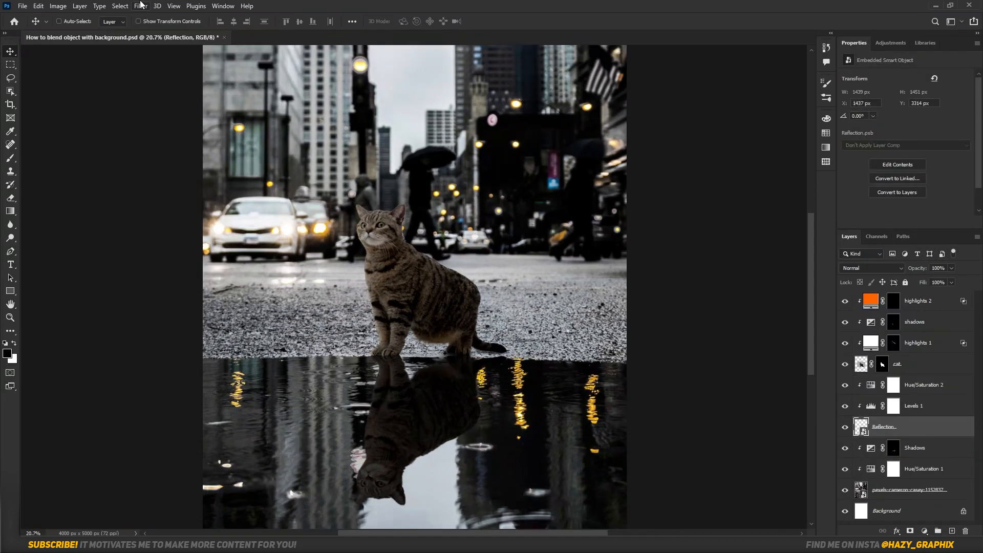
Apply a 9 px Field Blur to the Reflection layer.
click(140, 5)
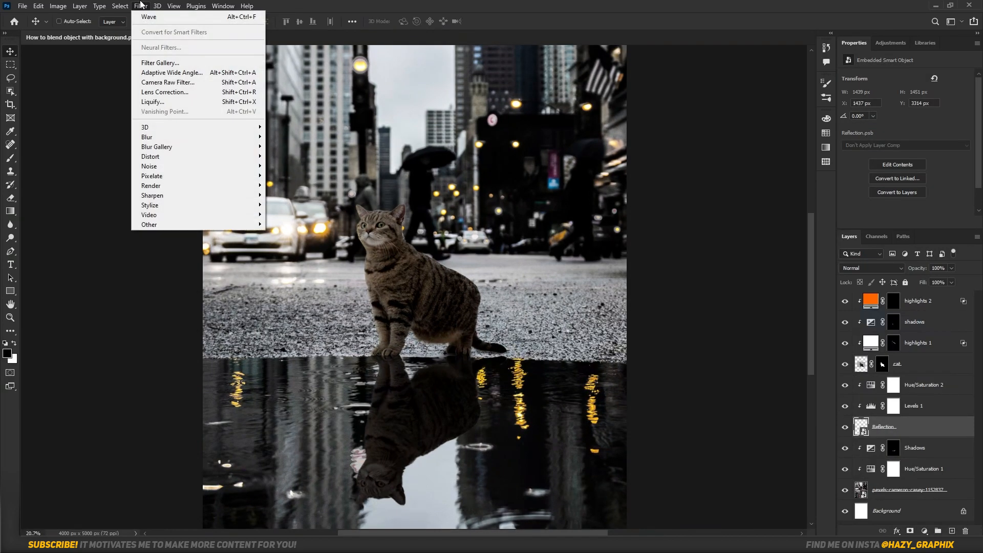
mouse_move(202, 147)
click(287, 148)
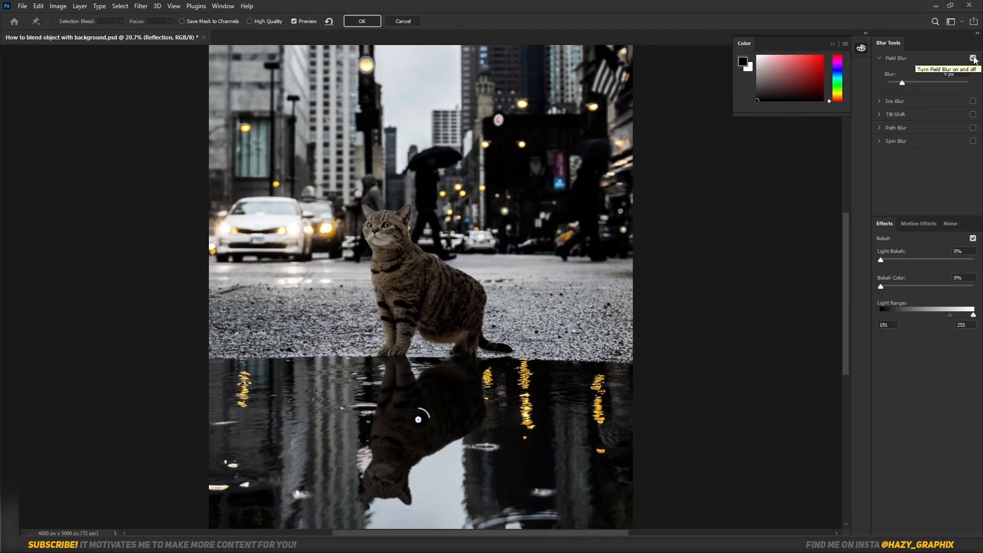
key(Return)
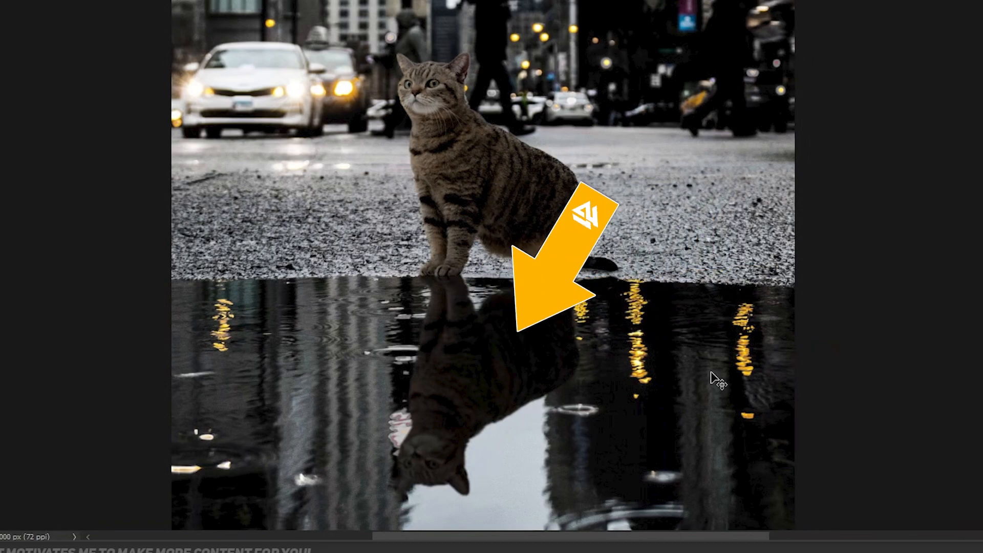
Convert the Reflection layer to a smart object and apply a sine Wave: 5 generators, wavelength 82–102, amplitude 1–44, scale 36% by 22%.
right_click(920, 425)
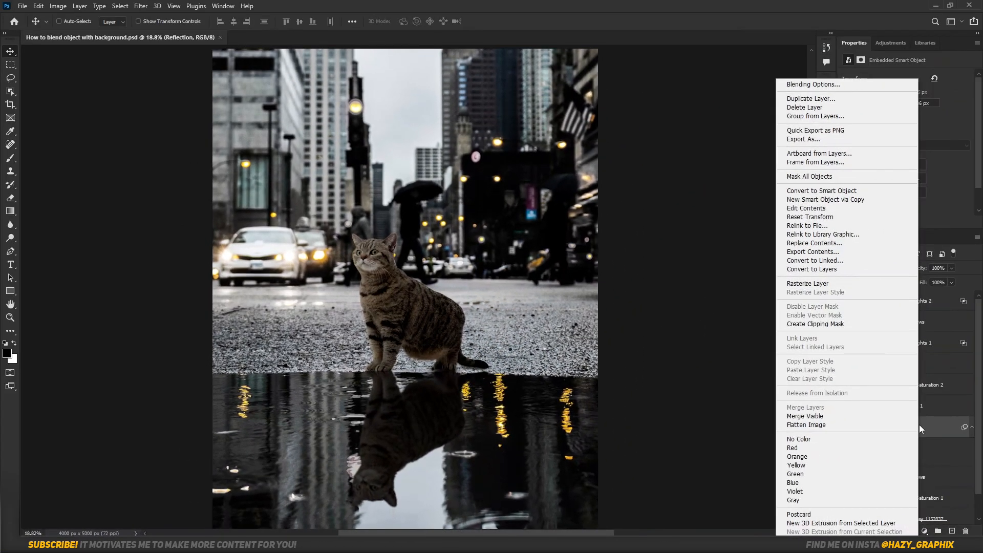
click(871, 191)
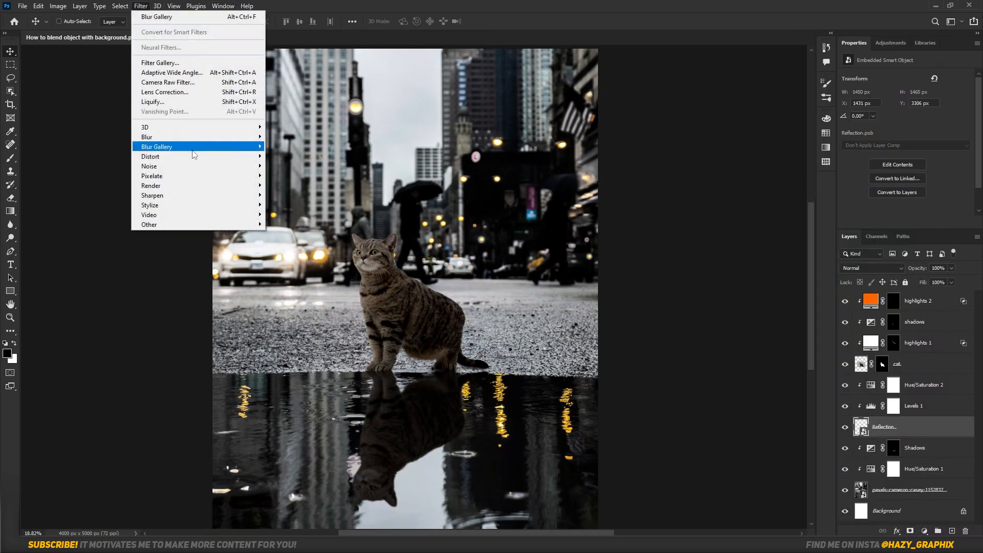
mouse_move(241, 156)
click(283, 224)
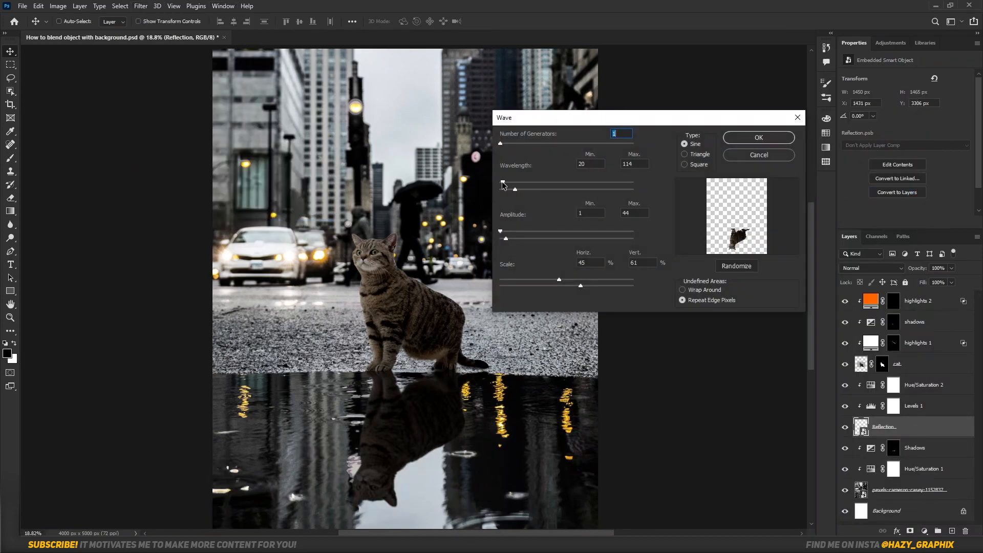
click(758, 137)
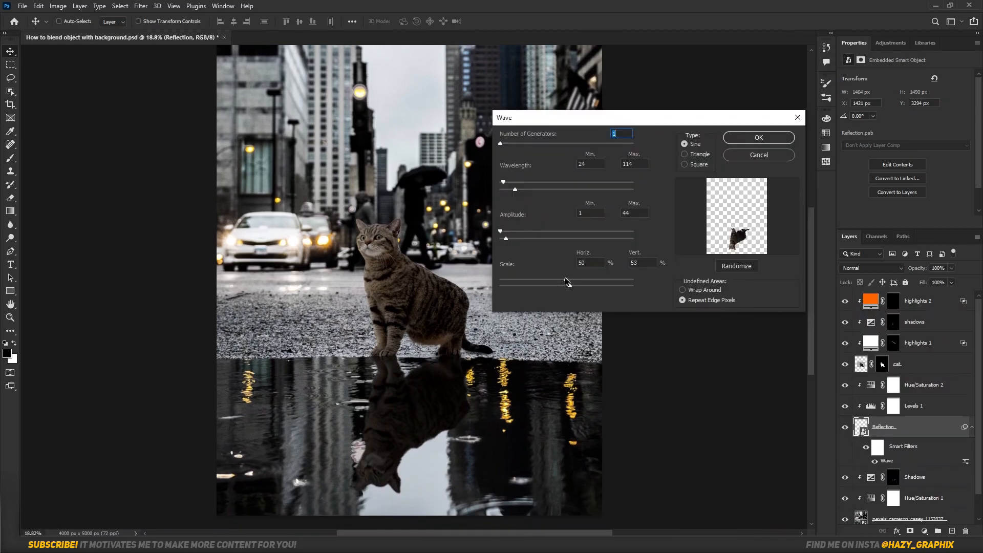
key(Return)
double_click(943, 461)
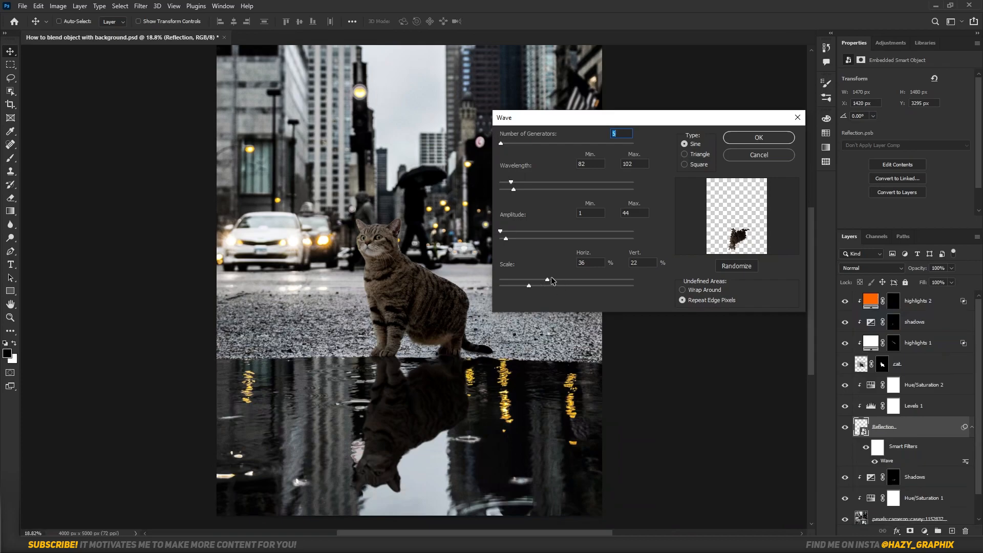
mouse_move(504, 183)
mouse_down()
mouse_move(527, 187)
mouse_move(500, 186)
mouse_move(512, 185)
mouse_up()
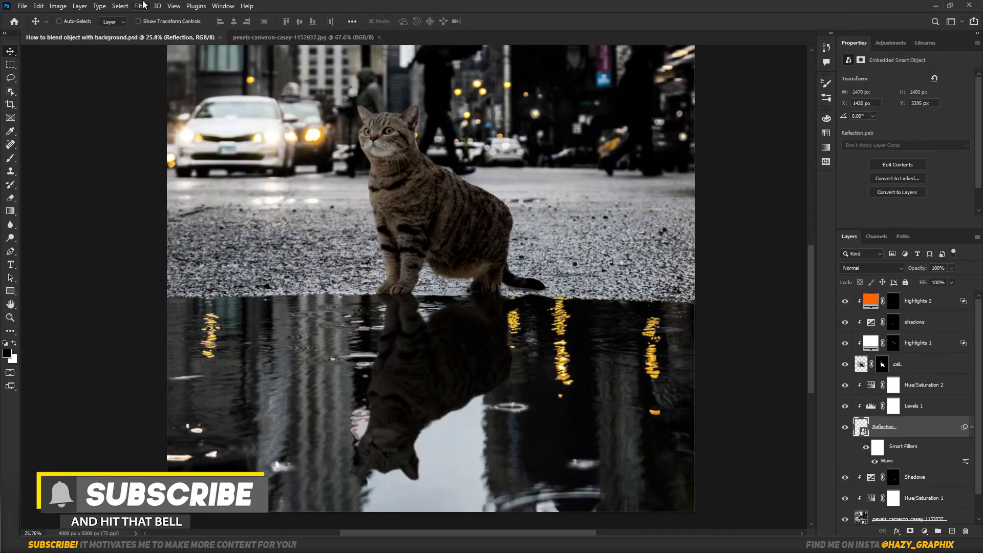
Warp the Reflection layer's outline with Liquify, using brush size 24 and a backdrop opacity of 35.
click(140, 5)
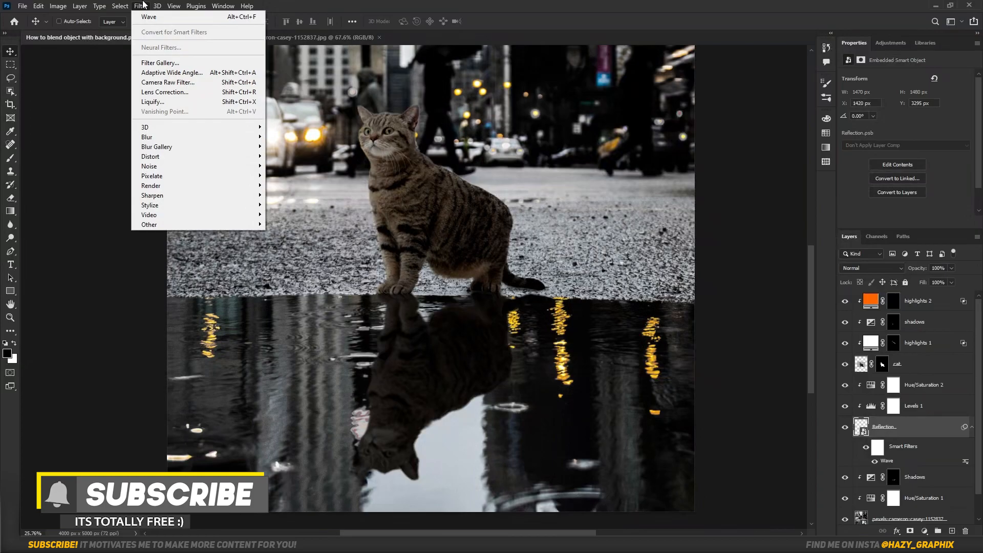
click(151, 102)
key(ctrl+plus)
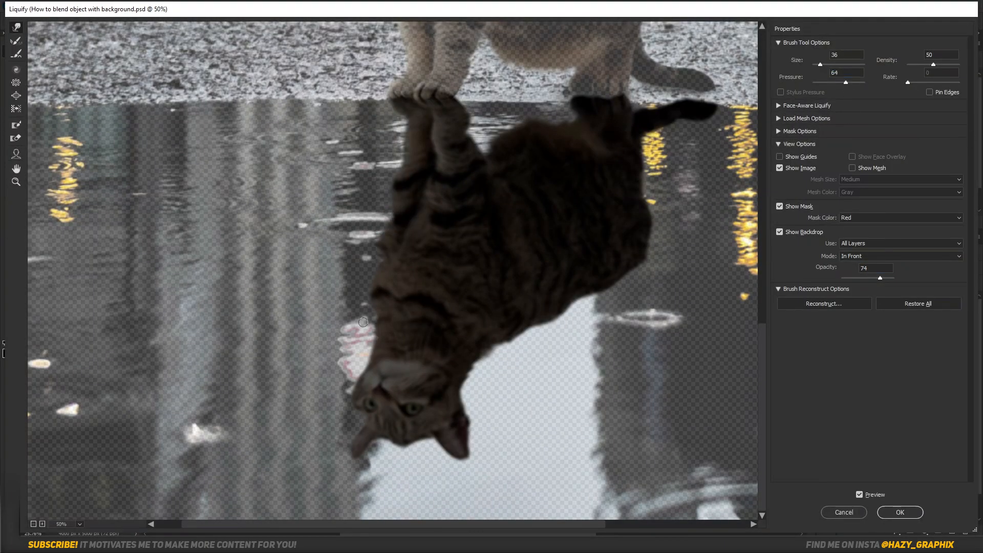
drag(627, 233, 574, 267)
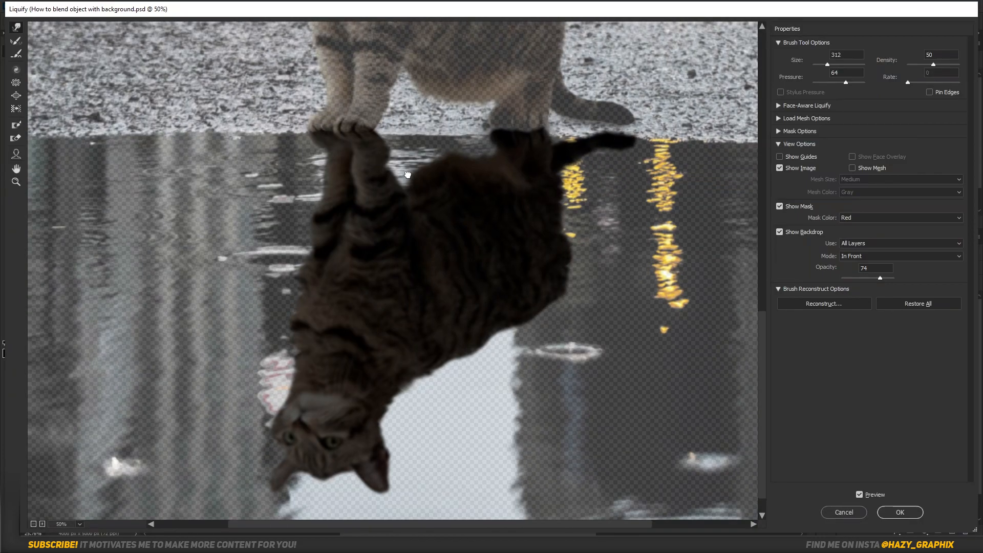
drag(405, 160, 416, 186)
drag(867, 278, 860, 279)
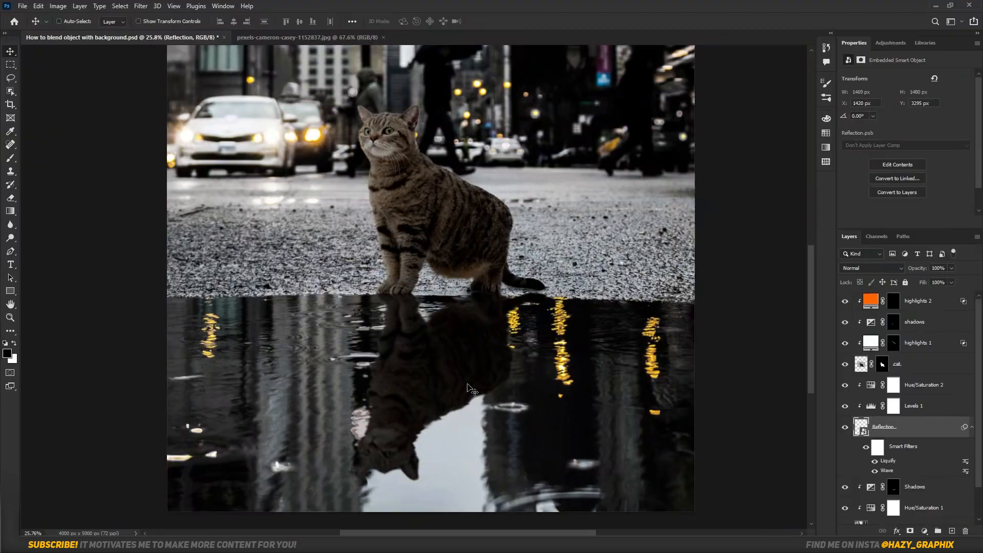
scroll(527, 360, down, 2)
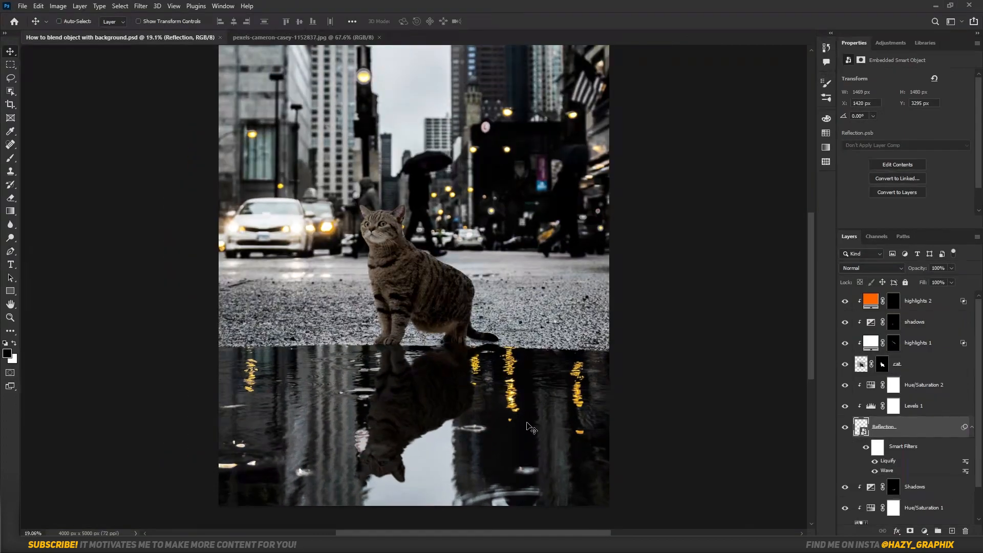
Mask out the parts of the reflection that overlap the ground around the tail and paws with a soft black brush.
scroll(527, 360, up, 6)
drag(527, 360, 285, 394)
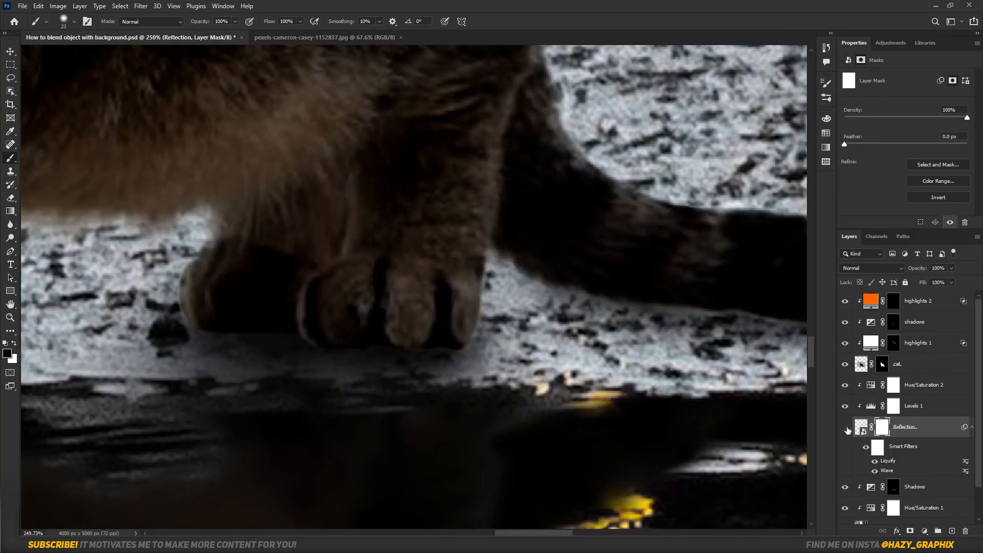
scroll(454, 414, down, 8)
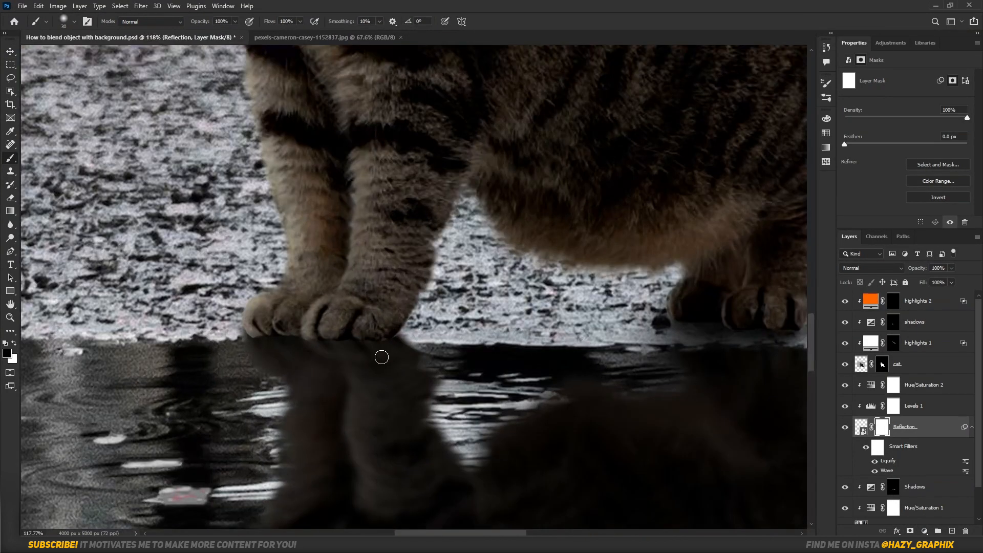
scroll(911, 435, down, 1)
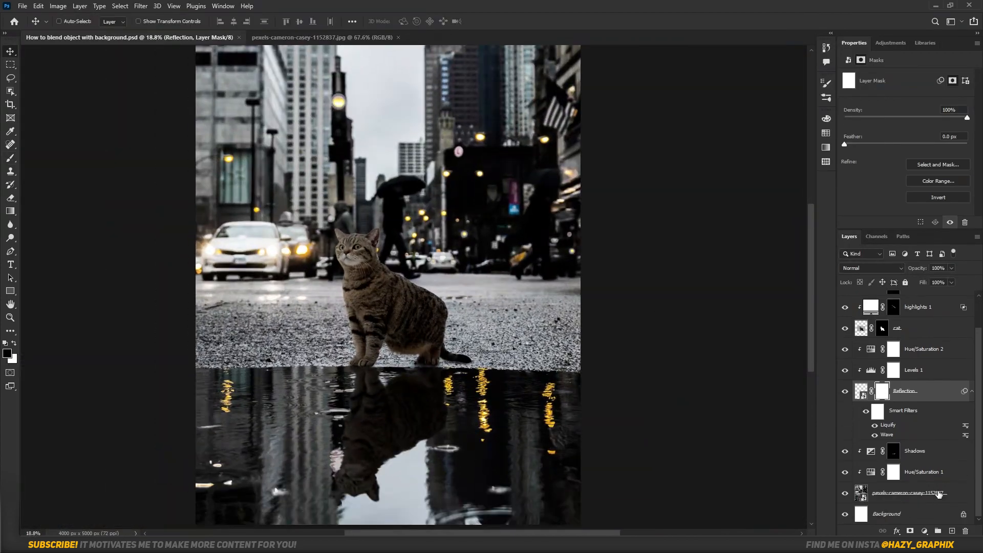
Convert the street photo and its clipped Shadows and Hue/Saturation 1 adjustments into a single smart object.
click(911, 493)
shift+click(916, 451)
right_click(916, 451)
click(878, 158)
Start a Tilt-Shift blur on the street smart object and center its focus band on the puddle.
click(141, 5)
mouse_move(205, 145)
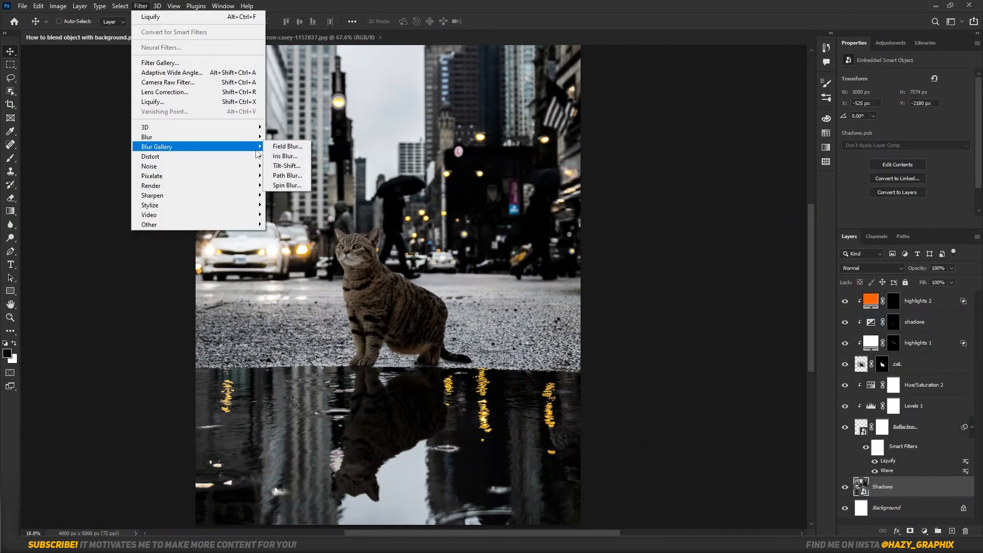
click(287, 163)
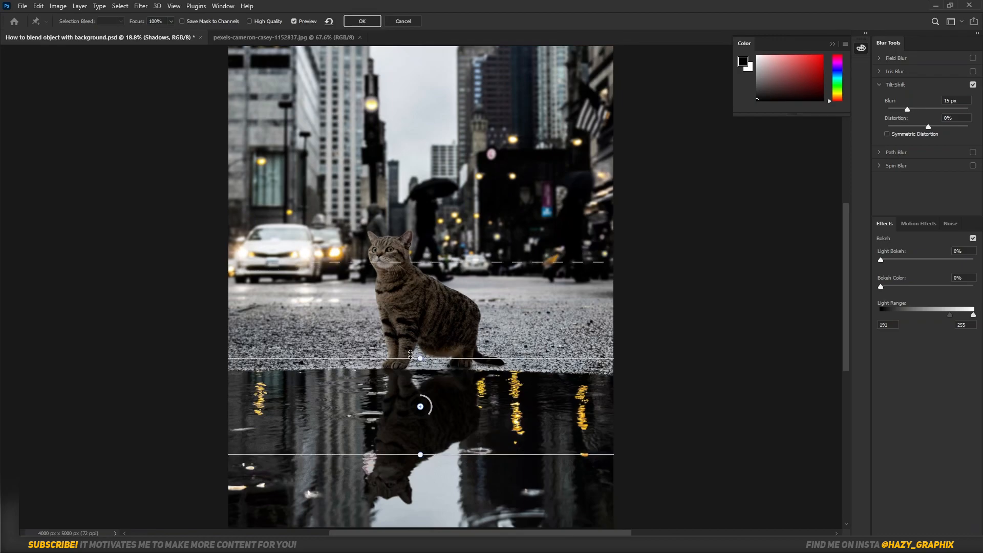
scroll(462, 485, down, 2)
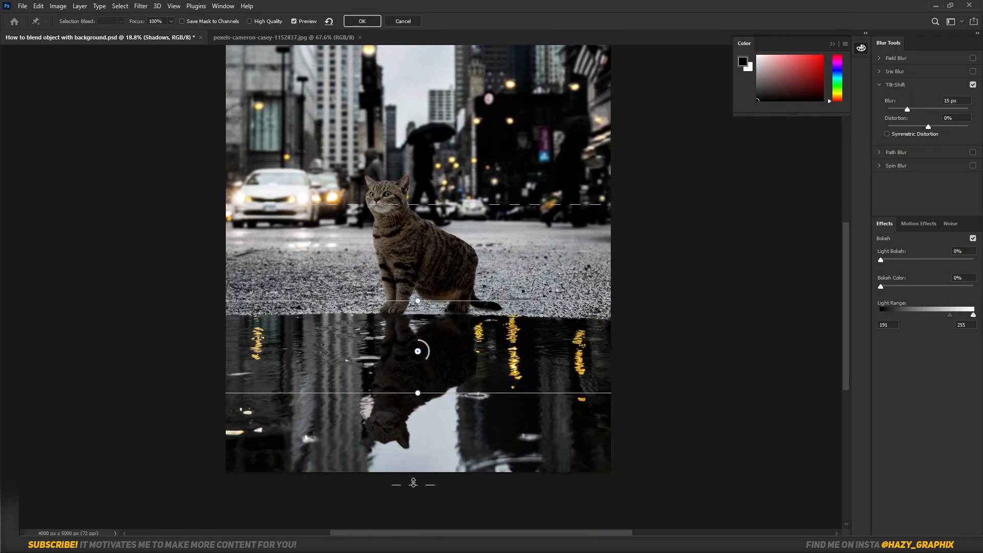
scroll(444, 320, up, 2)
Set the Tilt-Shift blur to 43 px, align the upper edge of its focus band with the puddle's edge, and apply it.
drag(907, 109, 924, 109)
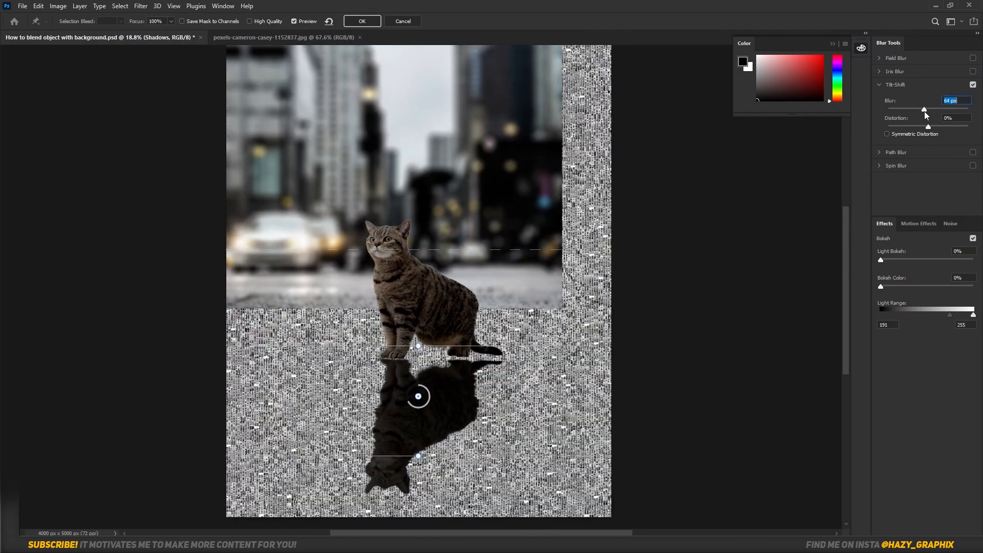
drag(406, 351, 407, 356)
drag(925, 109, 925, 109)
drag(491, 354, 490, 359)
drag(922, 109, 921, 109)
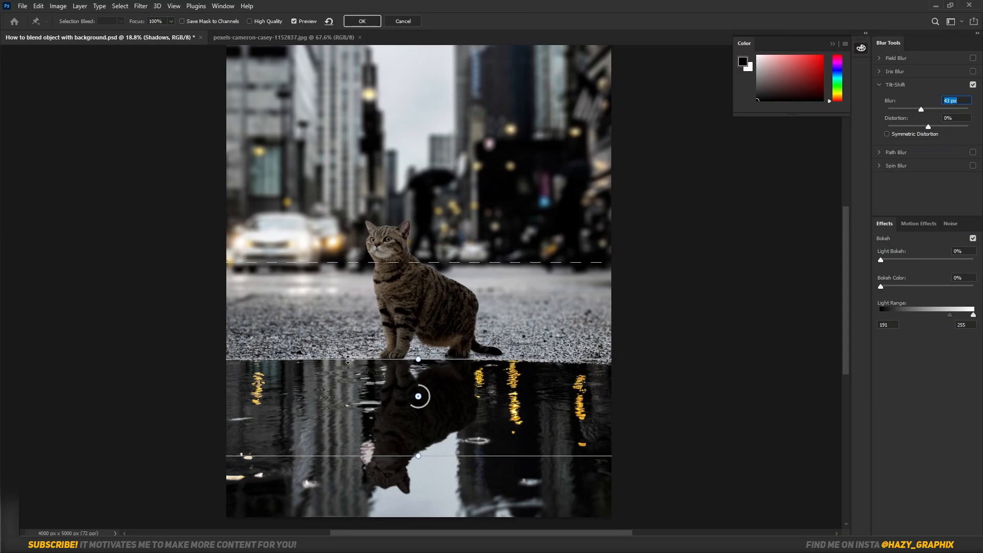
drag(414, 362, 407, 368)
key(Return)
Convert the cat layer to a smart object and apply a Field Blur with several pins, including a 0 px pin on its body.
right_click(950, 371)
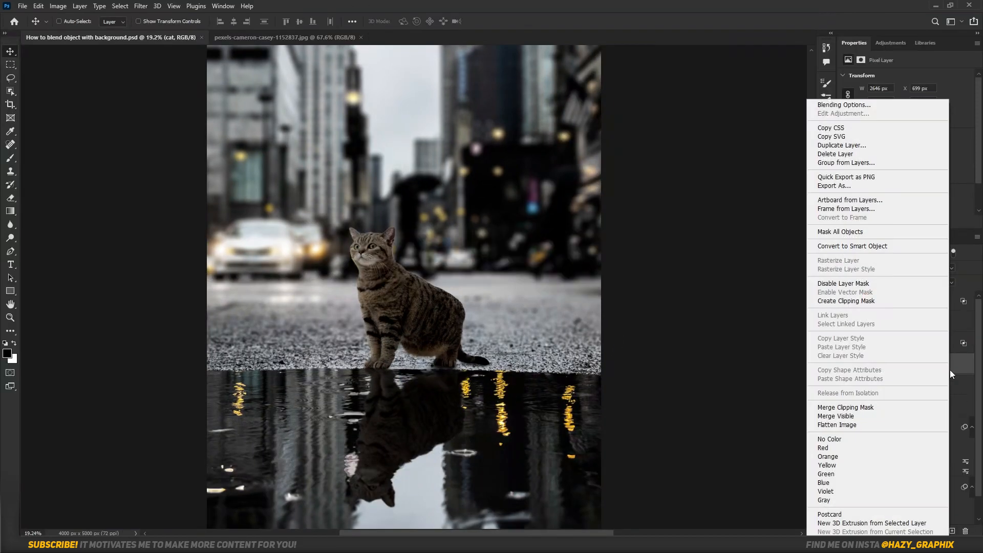
click(881, 247)
click(140, 6)
click(288, 147)
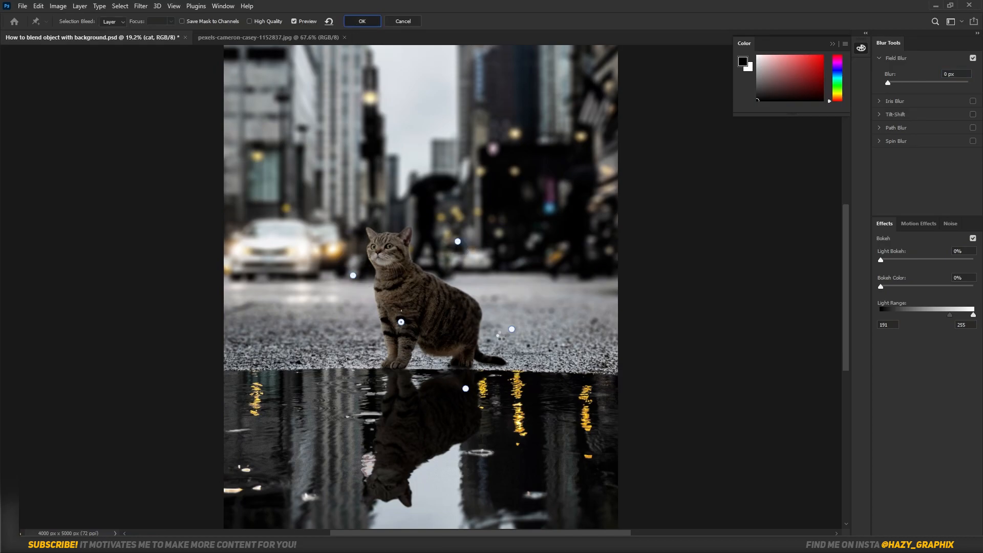
key(Return)
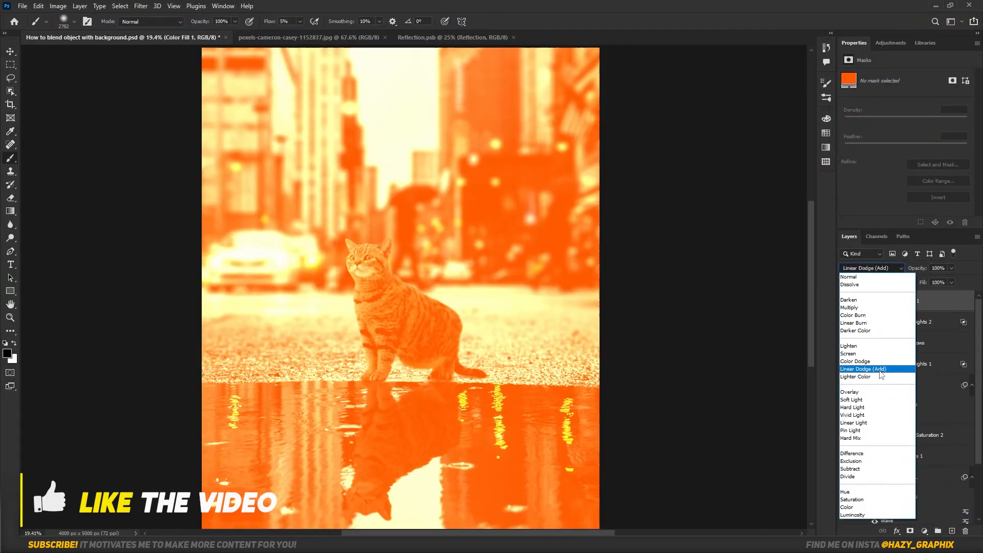
Set the orange Color Fill 1 layer's blend mode to Linear Dodge (Add) and give it an inverted black mask.
click(880, 372)
click(910, 531)
key(ctrl+i)
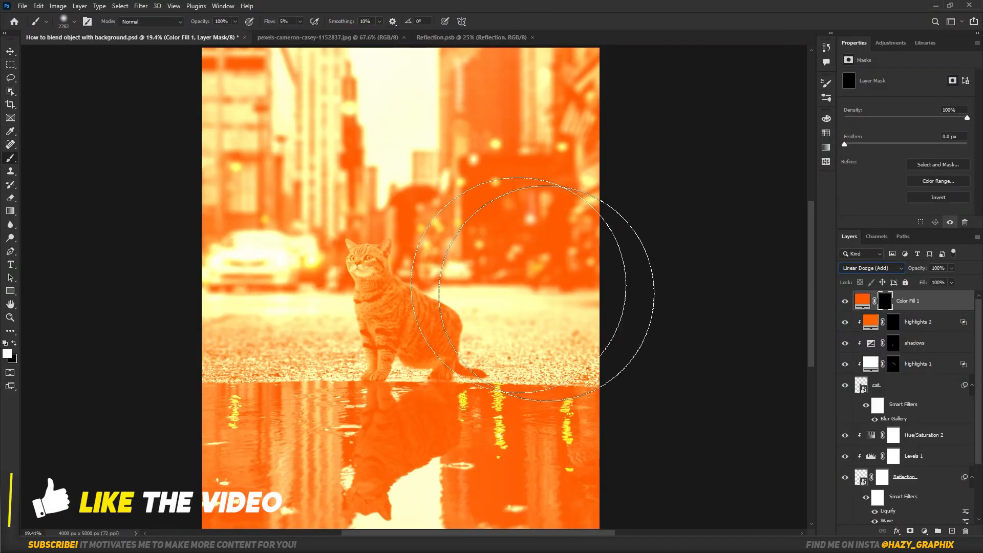
Paint white on the Color Fill 1 mask with a large soft brush at 5% flow to add an orange glow around the car headlights.
mouse_move(299, 255)
mouse_down()
mouse_move(229, 277)
mouse_move(298, 253)
mouse_up()
click(279, 248)
scroll(237, 233, down, 2)
drag(436, 308, 464, 312)
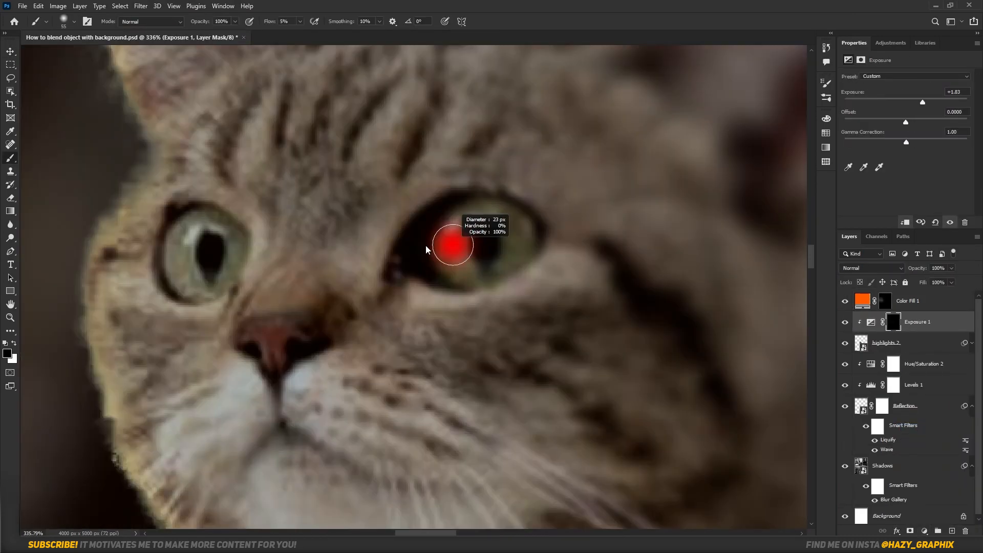
drag(426, 249, 419, 250)
Swap the brush to the other mask colour and refine the orange glow around the car headlights.
key(x)
drag(196, 273, 296, 278)
drag(288, 237, 290, 291)
Hide and show the layer directly below Color Fill 1 to compare its effect, and check the whole composite.
scroll(302, 245, down, 11)
click(845, 323)
click(844, 322)
scroll(301, 244, up, 17)
drag(349, 331, 308, 246)
key(ctrl+0)
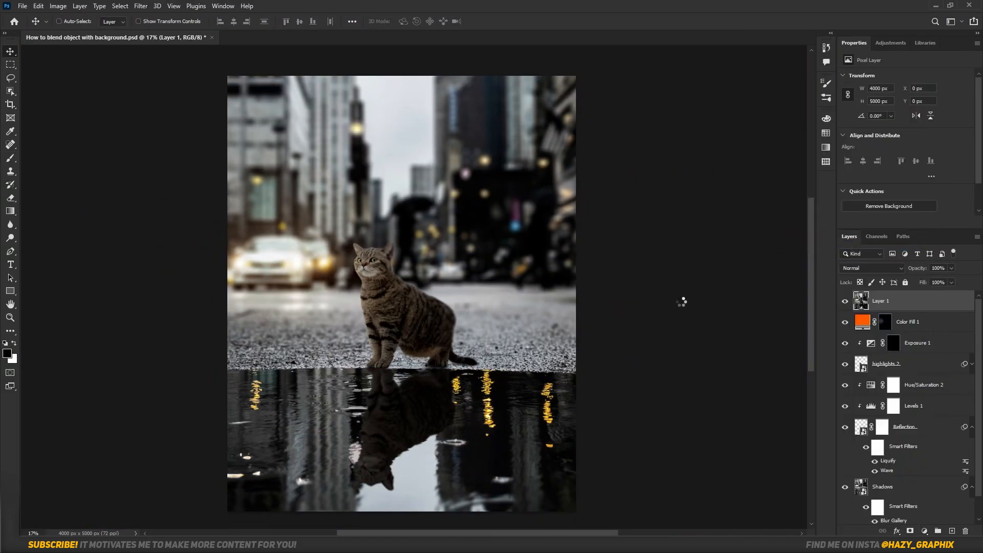
Apply a Camera Raw Filter with color grading that warms the midtones and tints the highlights with hue 340 and saturation 18.
click(141, 6)
click(165, 83)
drag(811, 285, 809, 288)
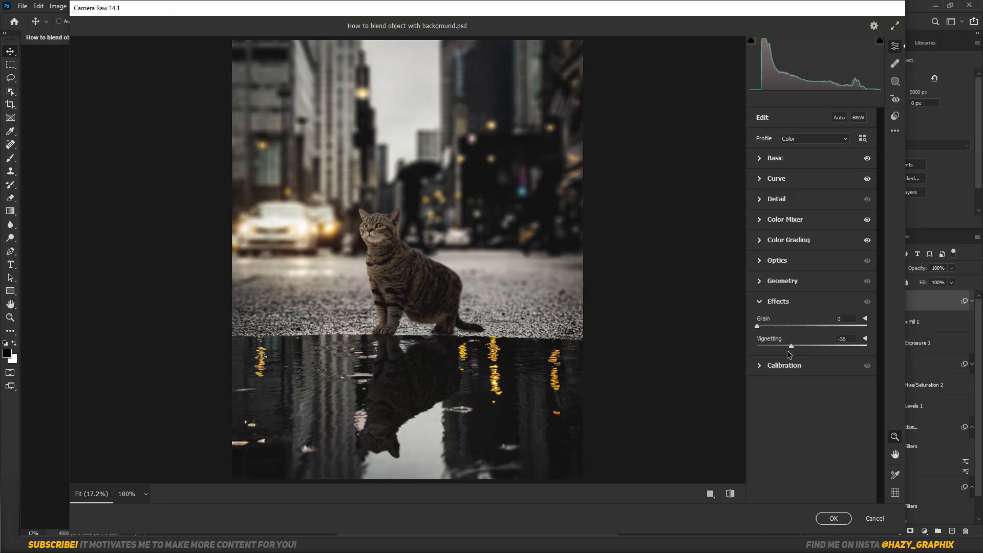
drag(407, 277, 730, 503)
click(834, 518)
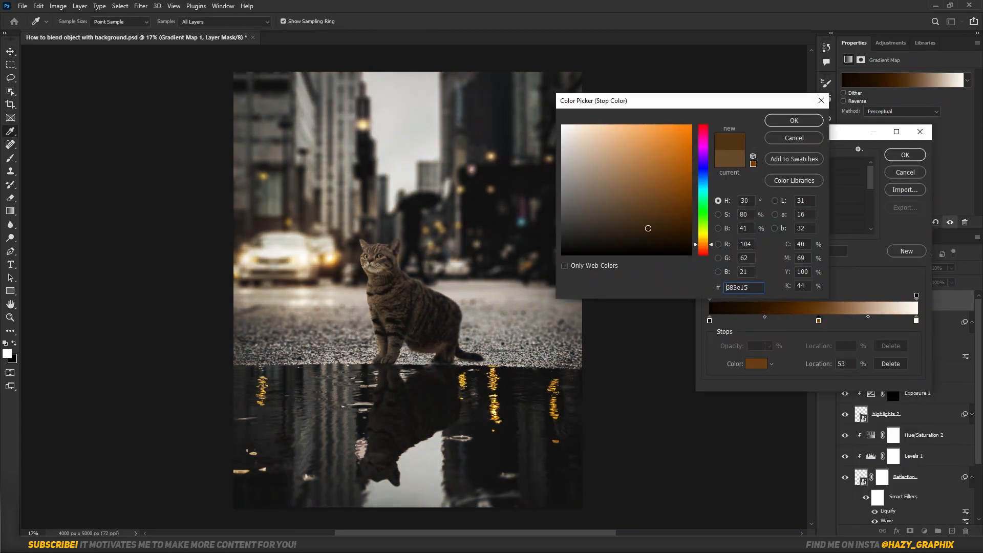
Set the Gradient Map's middle color stop at location 53% to brown #683e15.
key(Return)
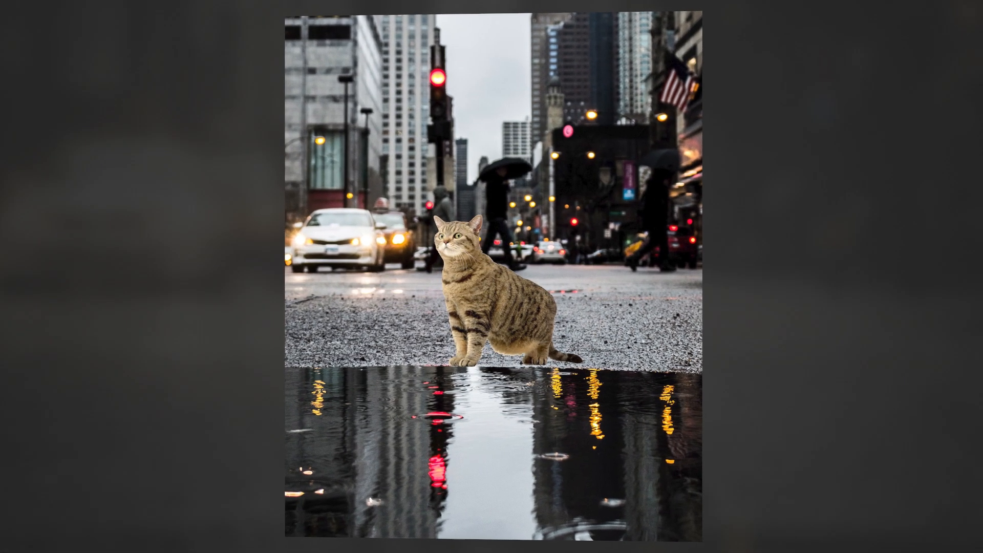